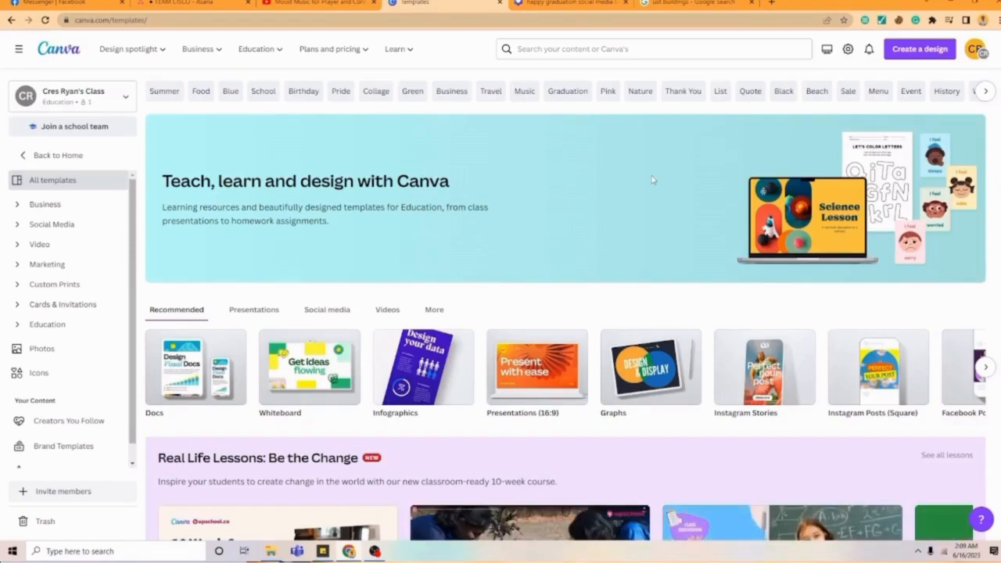
Step: Browse the recommended template types and switch to the open happy graduation social media template design
scroll(633, 229, "down", 1)
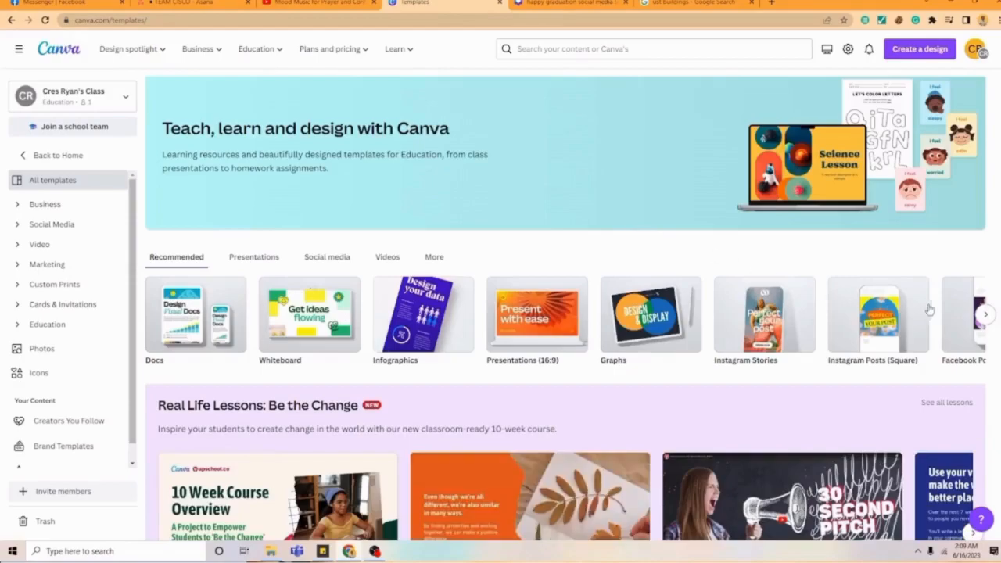
left_click(986, 315)
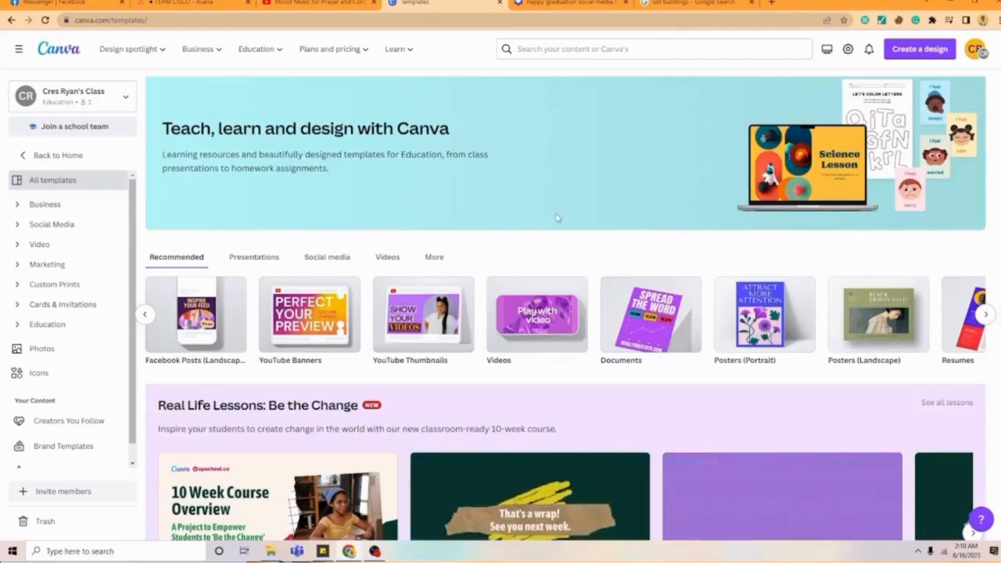
scroll(598, 218, "down", 1)
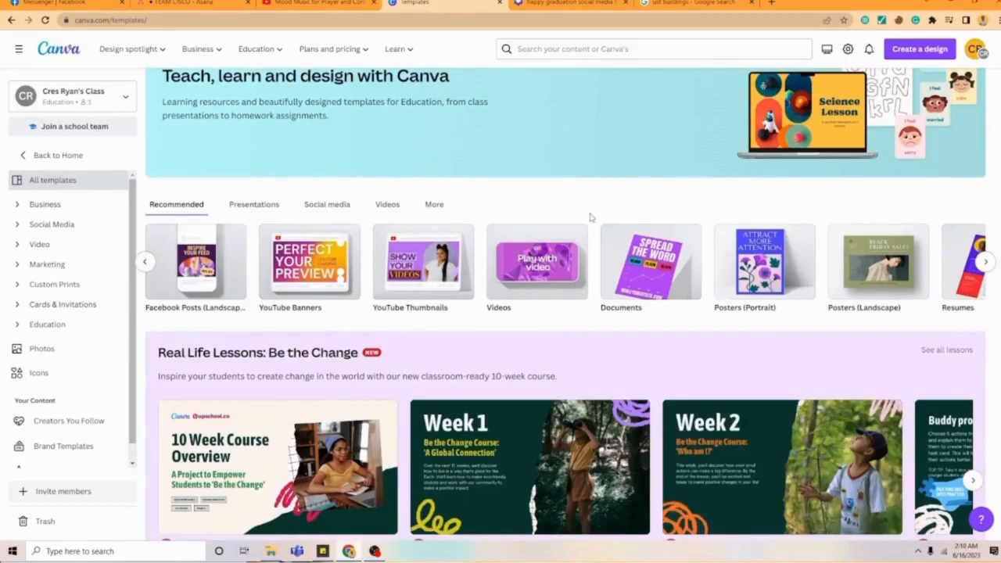
left_click(559, 4)
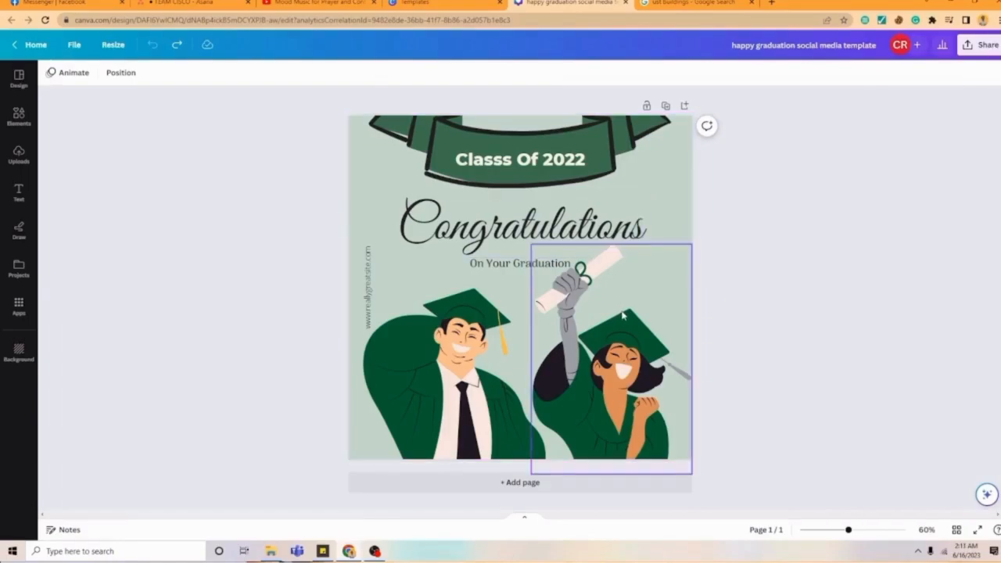
Step: Bring the two graduates closer together and recolor their green caps and gowns golden yellow
left_click_drag(623, 316, 452, 340)
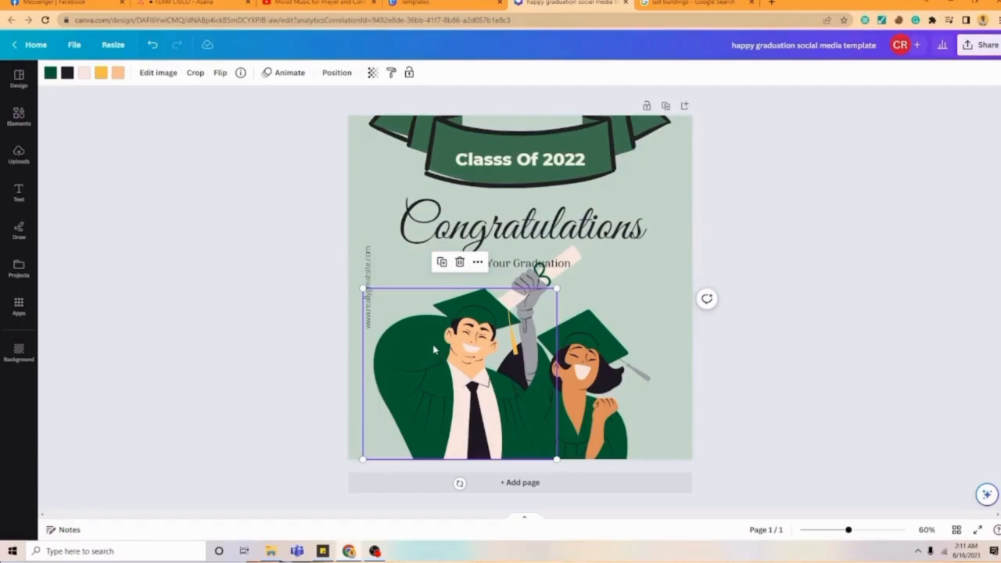
left_click(51, 73)
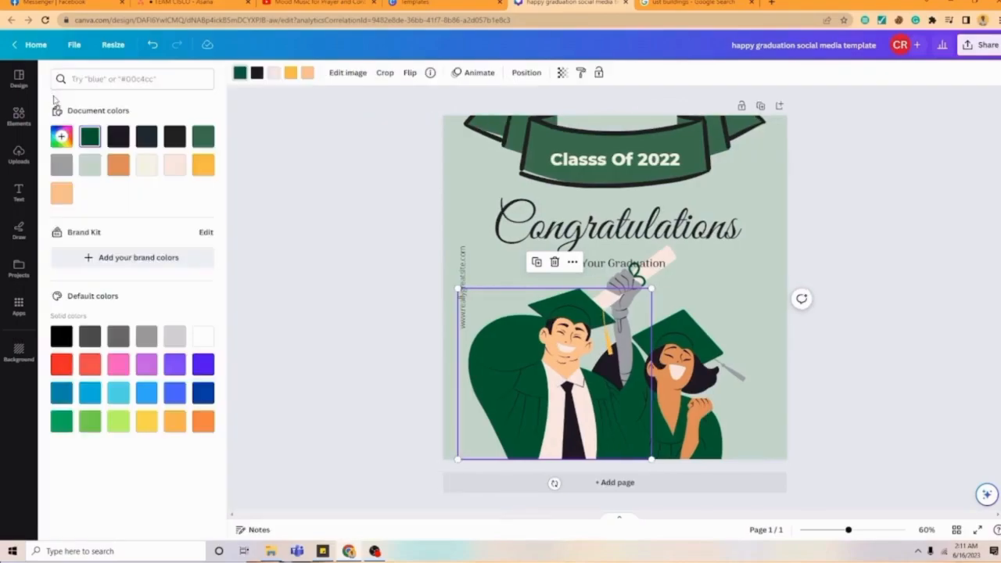
left_click(201, 167)
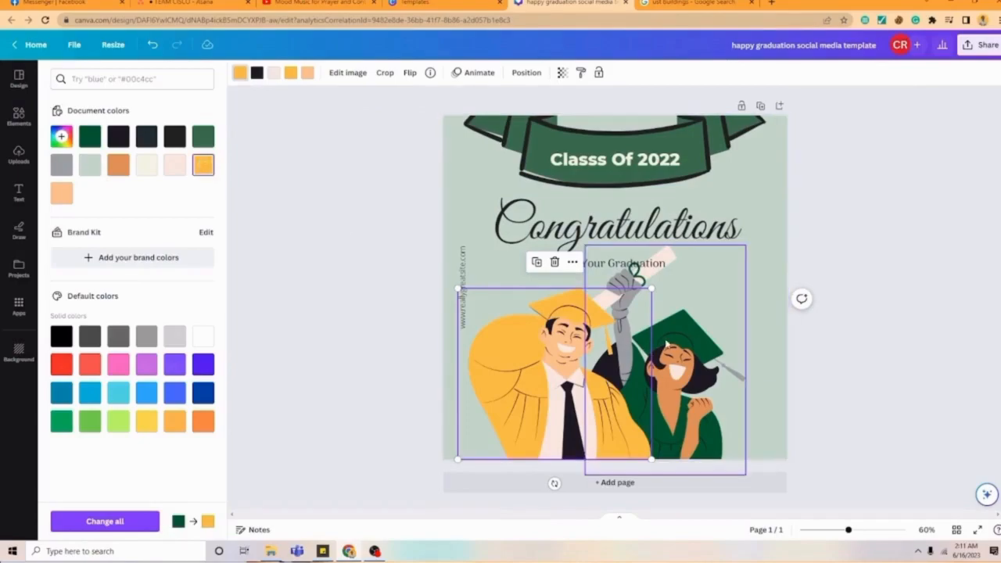
left_click(666, 344)
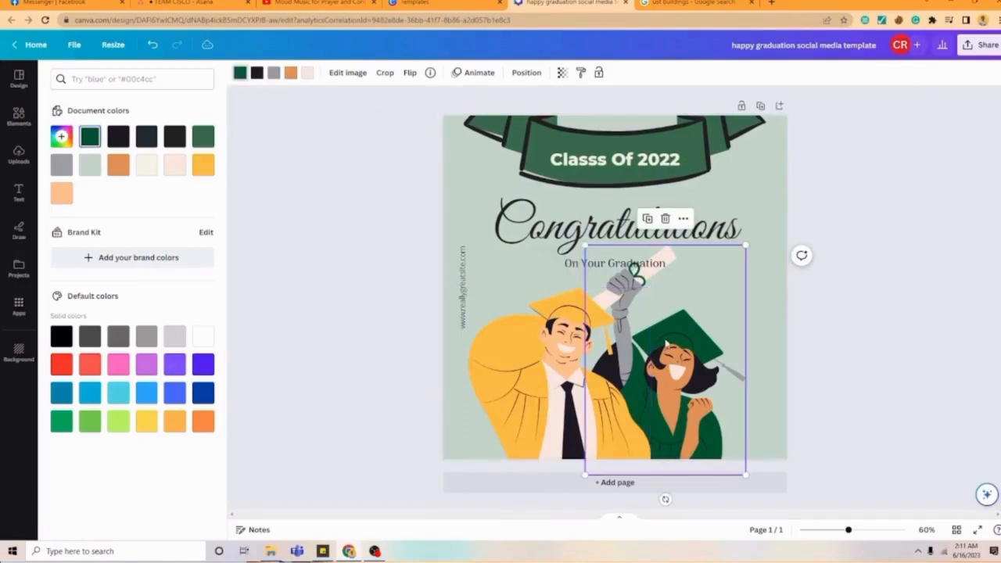
left_click(202, 164)
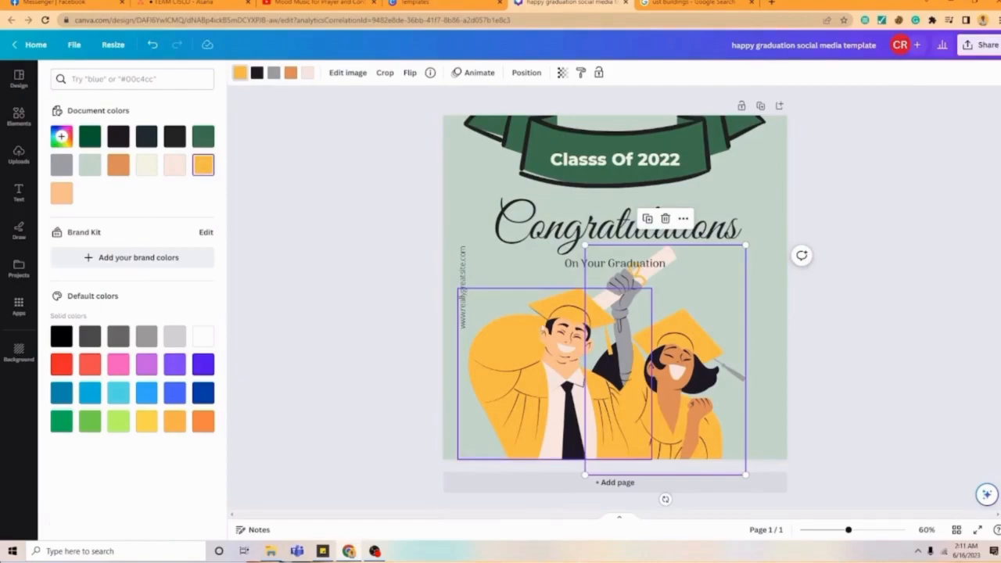
Step: Nudge the male graduate toward the woman and delete the vertical website address text
left_click(523, 327)
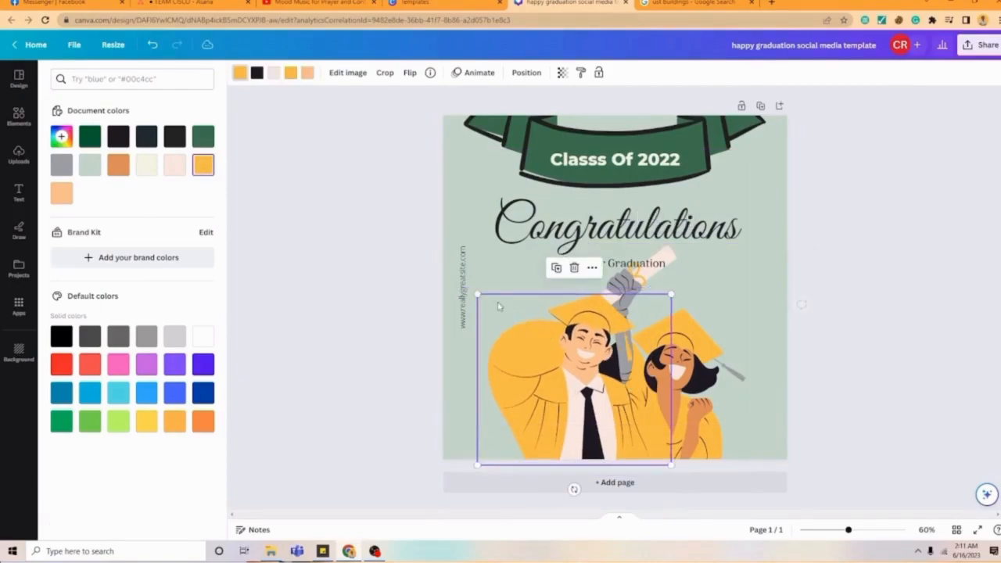
left_click(462, 281)
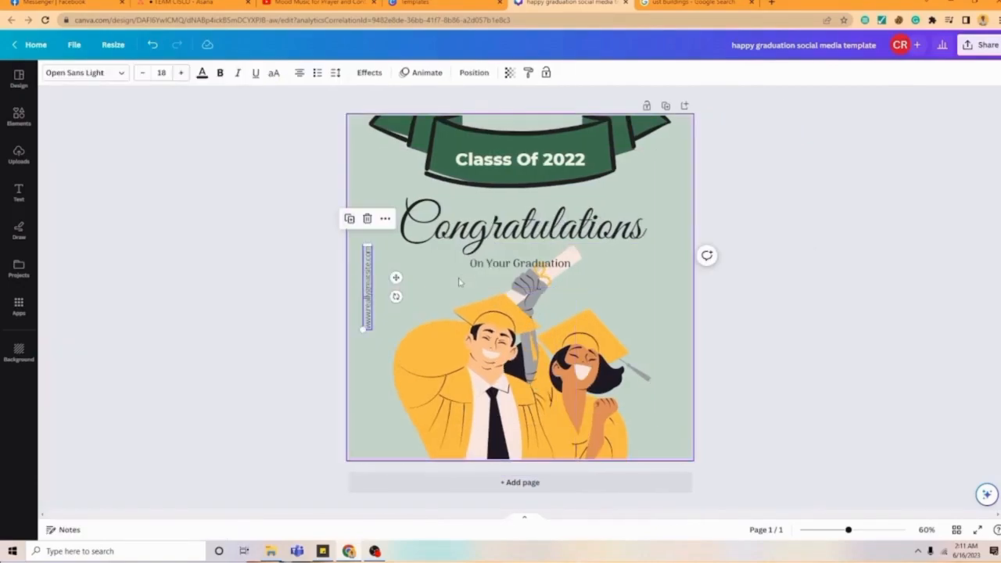
left_click(379, 284)
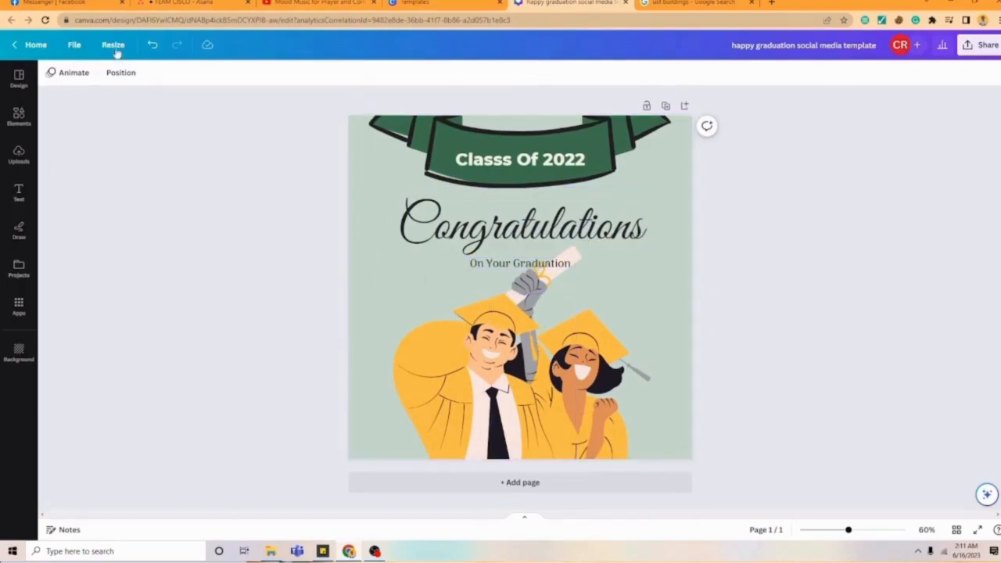
Step: Add the red-gowned graduate with hands around his mouth to the poster's lower-right corner and recolor his cap and gown golden yellow
left_click(19, 117)
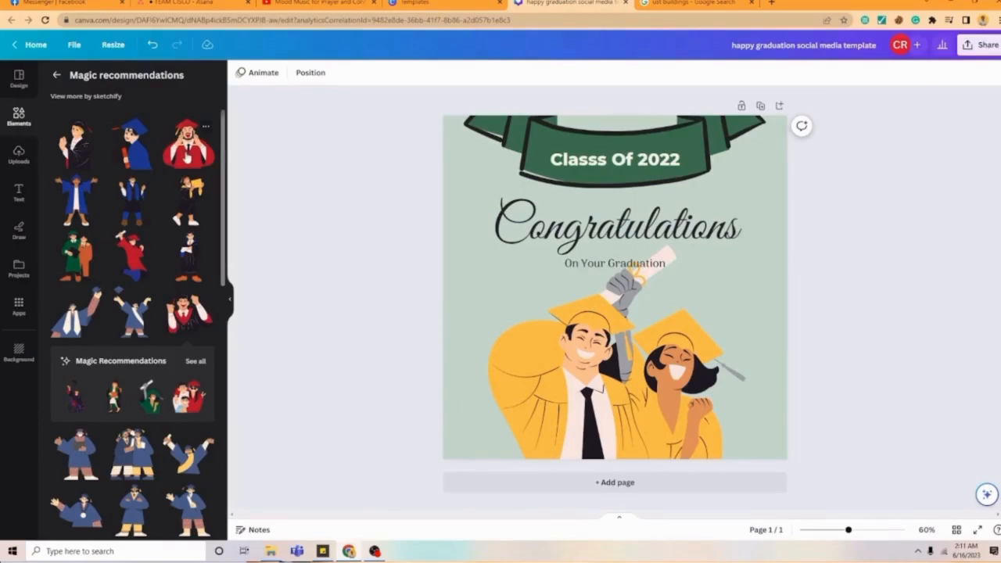
left_click(186, 157)
left_click_drag(653, 313, 754, 413)
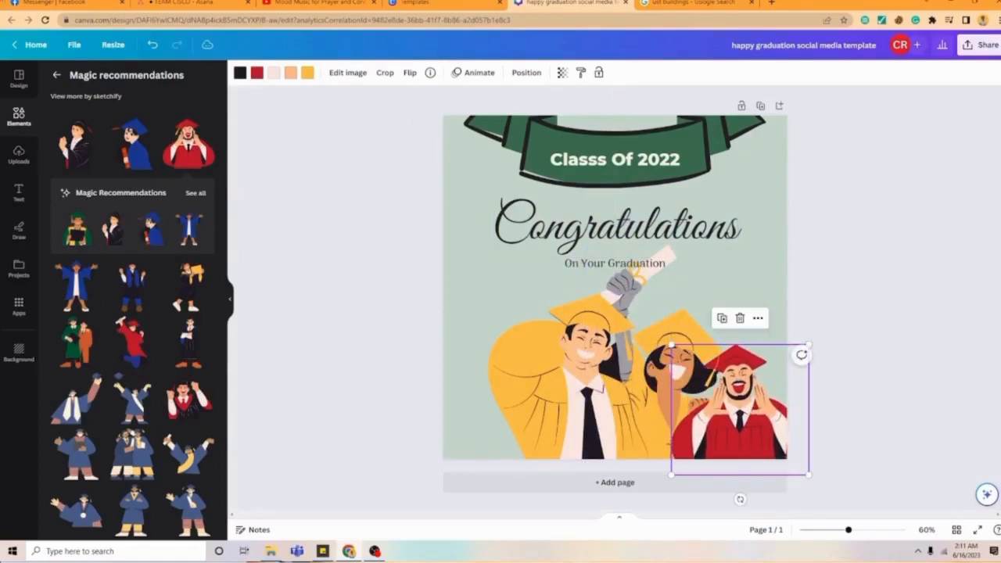
left_click(256, 72)
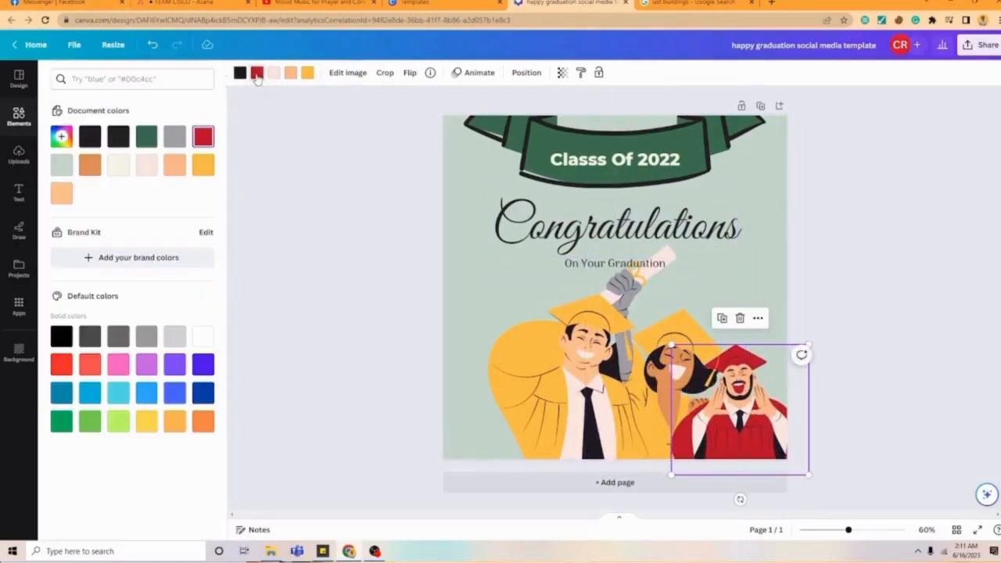
left_click(207, 168)
left_click_drag(683, 358, 674, 327)
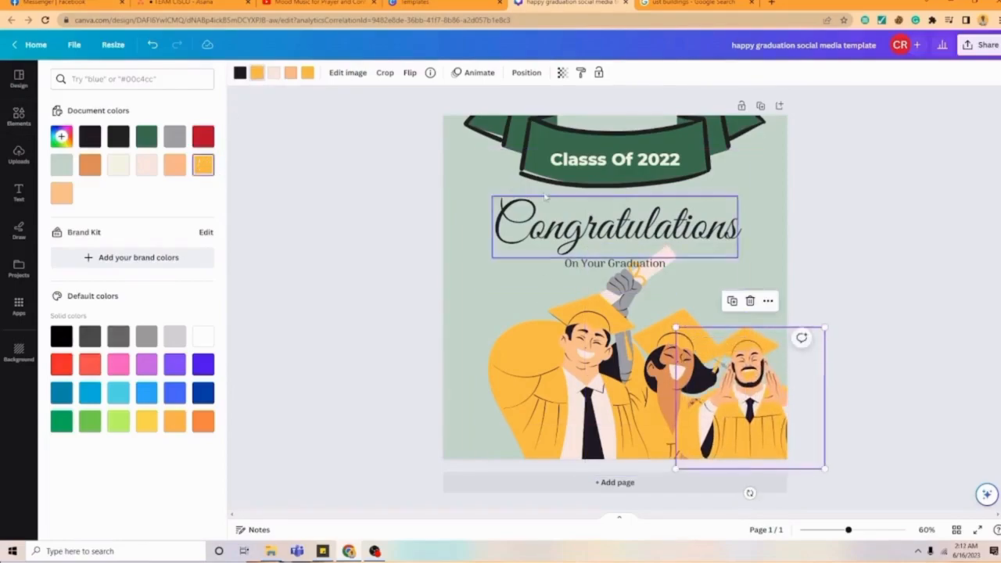
Step: Add the recently used graduate with raised fists to the poster's lower-left corner
left_click(24, 115)
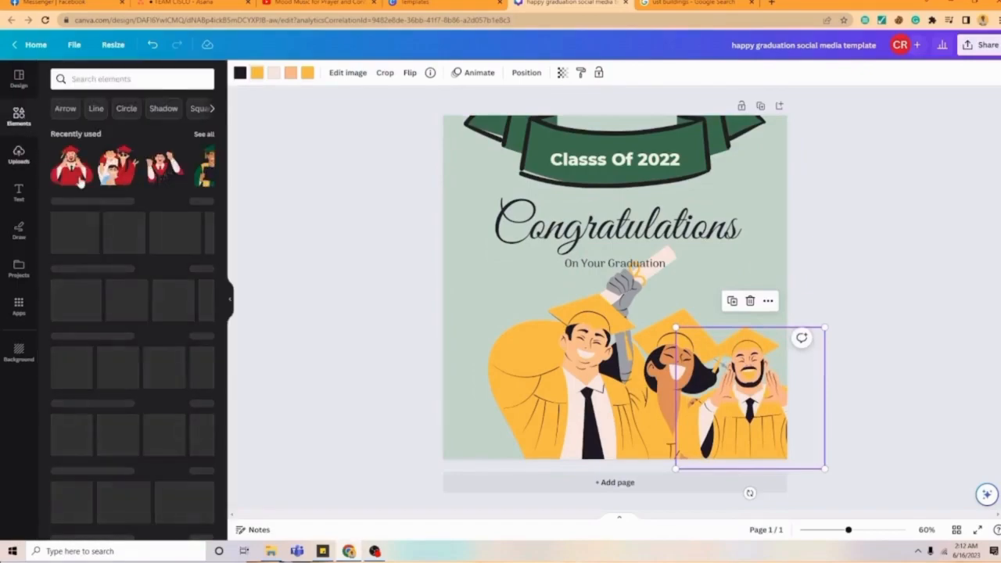
left_click(163, 167)
left_click_drag(613, 302, 511, 417)
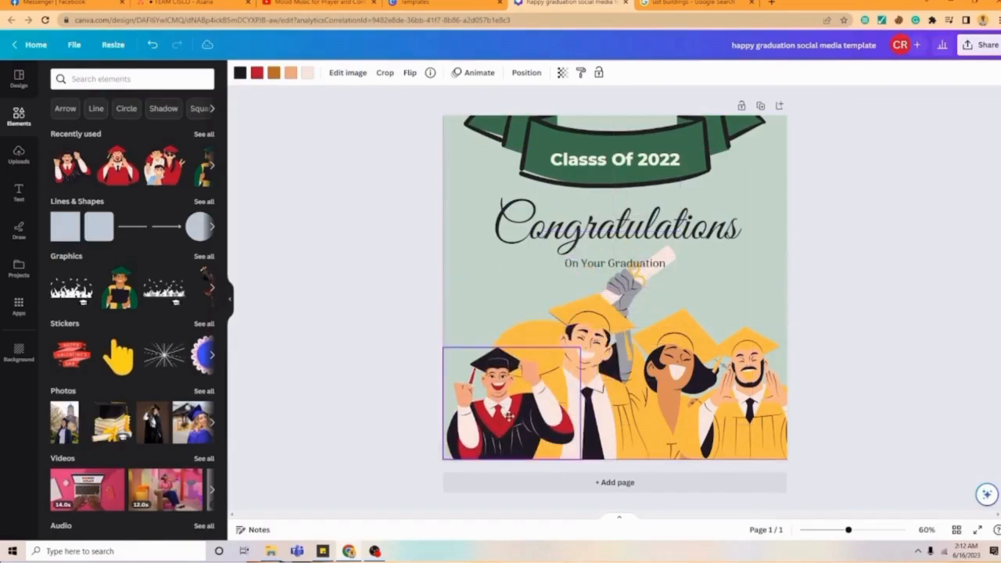
Step: Recolor the raised-fists graduate's black gown golden yellow and his red and brown parts black, enlarging him slightly
left_click(239, 75)
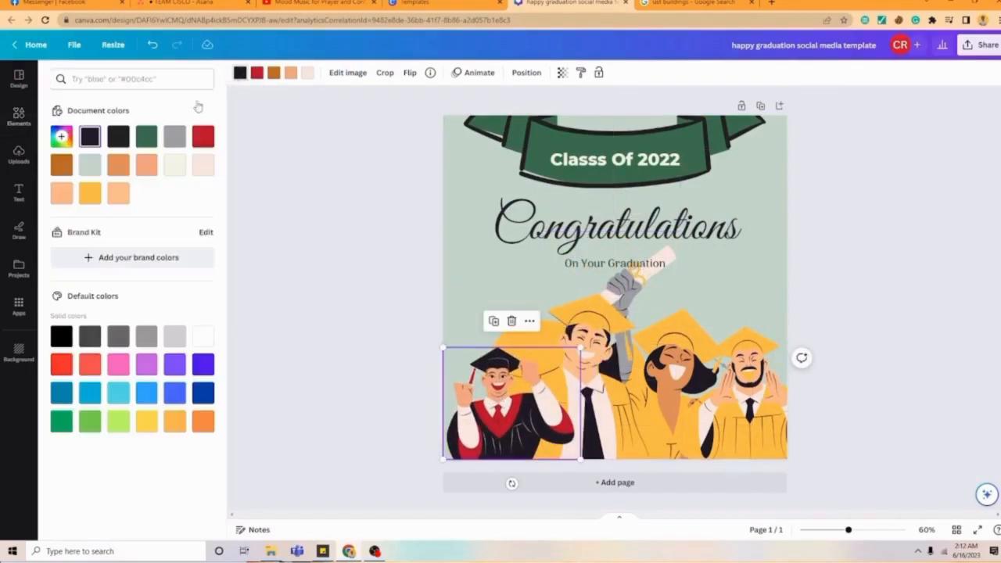
left_click(90, 194)
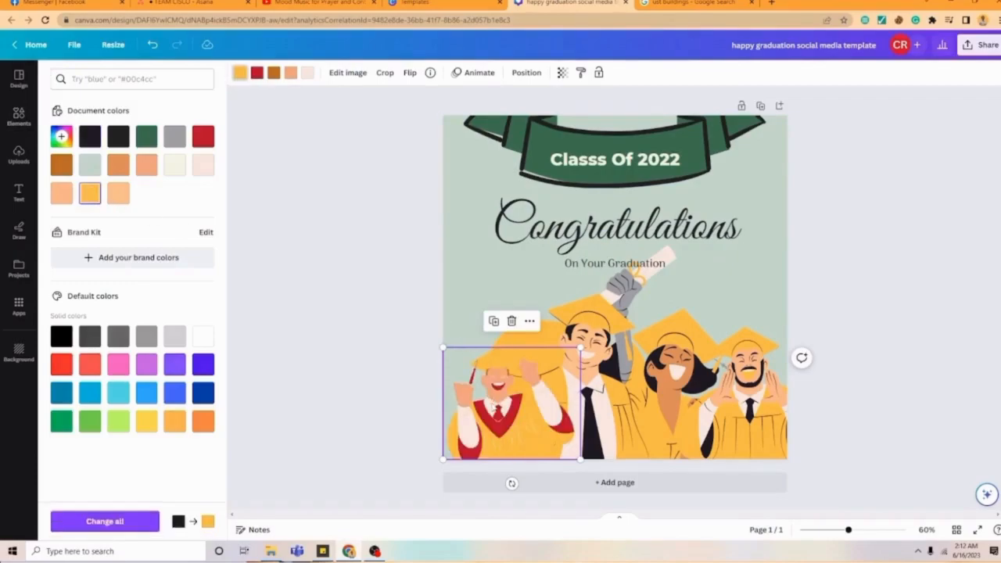
left_click(257, 73)
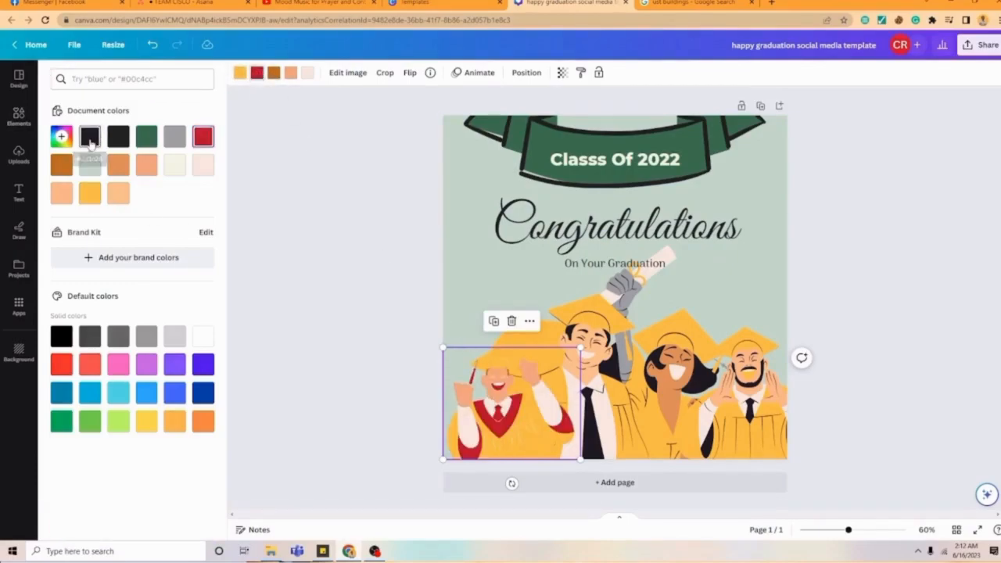
left_click(90, 137)
left_click_drag(580, 347, 588, 341)
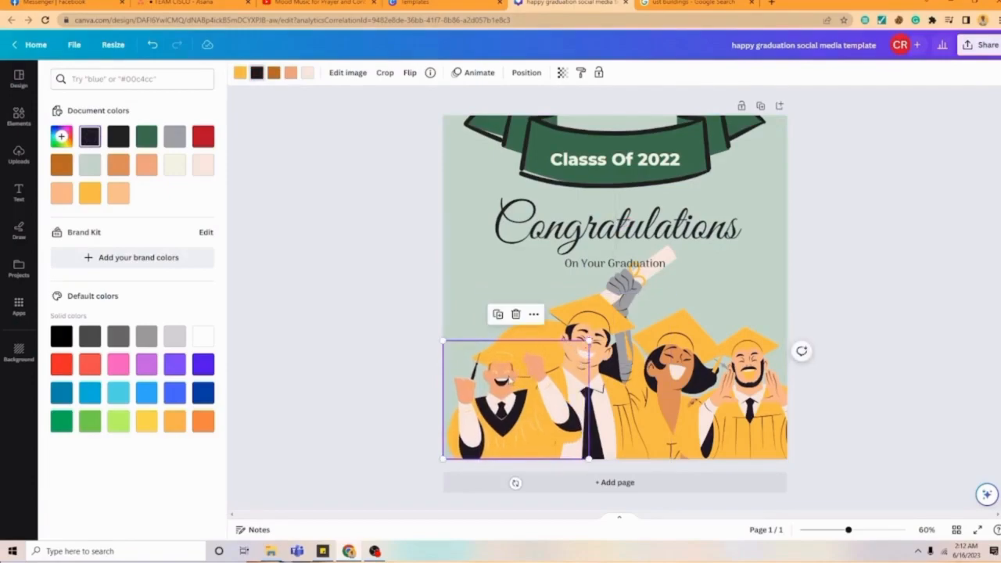
left_click(274, 73)
left_click(118, 136)
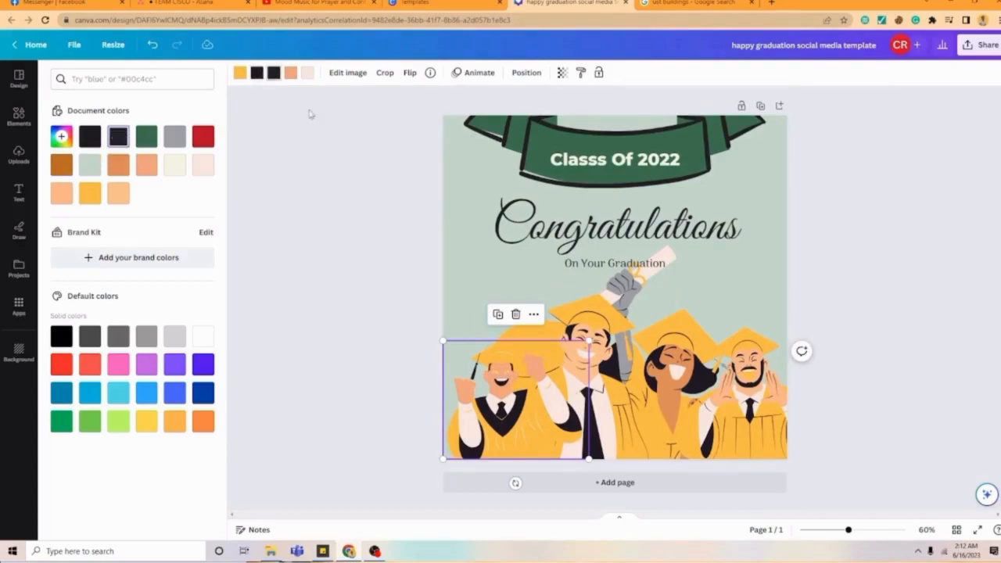
Step: Spread the raised-fists graduate and the central man apart and add the red-clothed family group graphic between them
left_click_drag(512, 386, 493, 387)
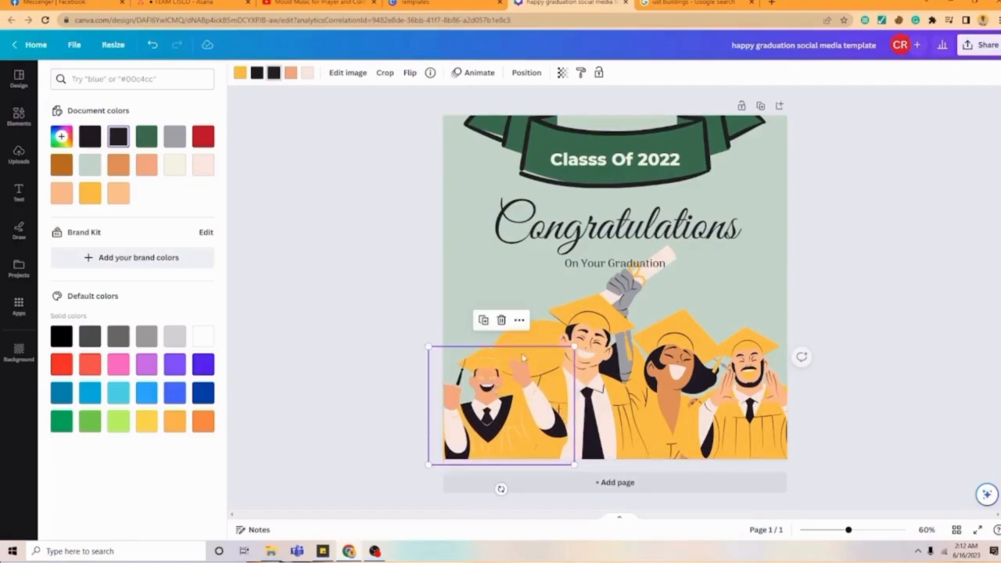
left_click(529, 352)
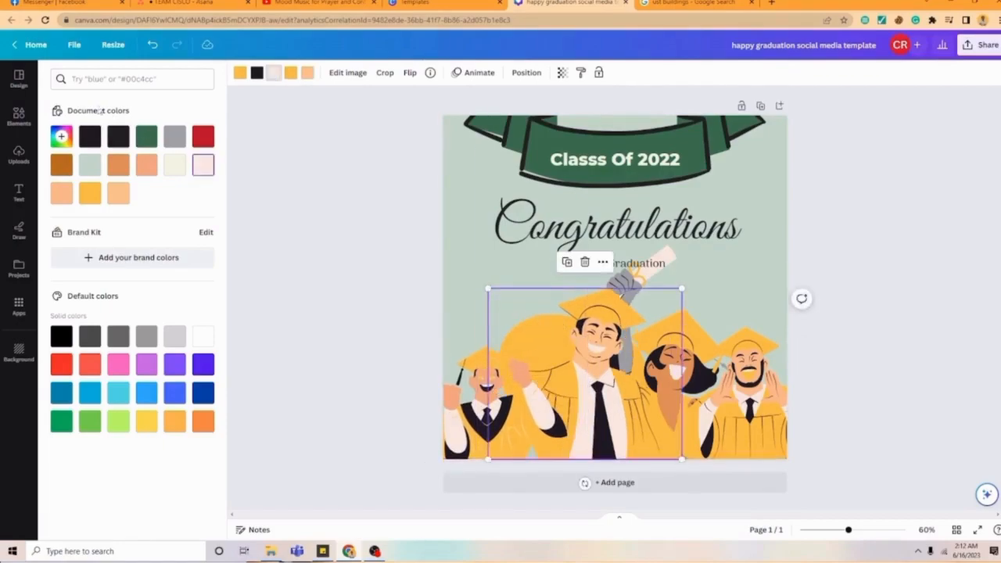
left_click(19, 118)
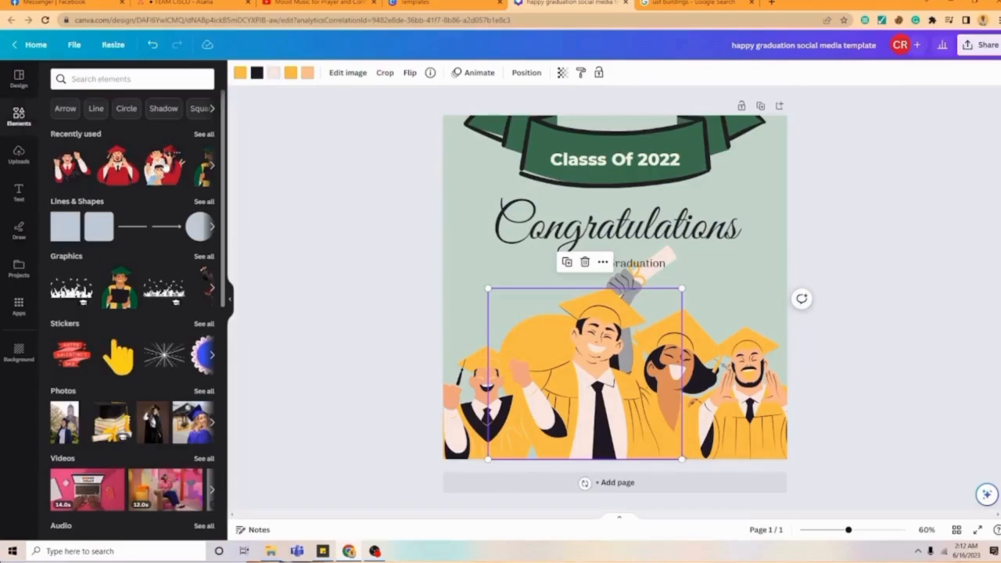
left_click(164, 165)
left_click_drag(595, 366, 465, 364)
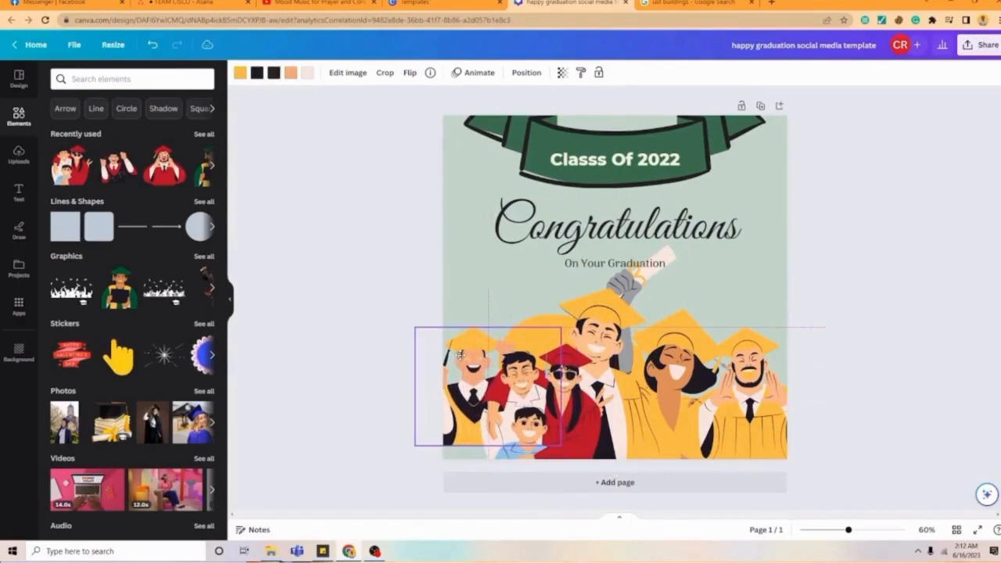
Step: Rearrange the graduates on the poster's right half and enlarge the woman holding the diploma until she reaches the right edge
left_click(705, 348)
left_click_drag(705, 348, 707, 364)
left_click_drag(693, 324, 649, 349)
left_click_drag(723, 291, 745, 273)
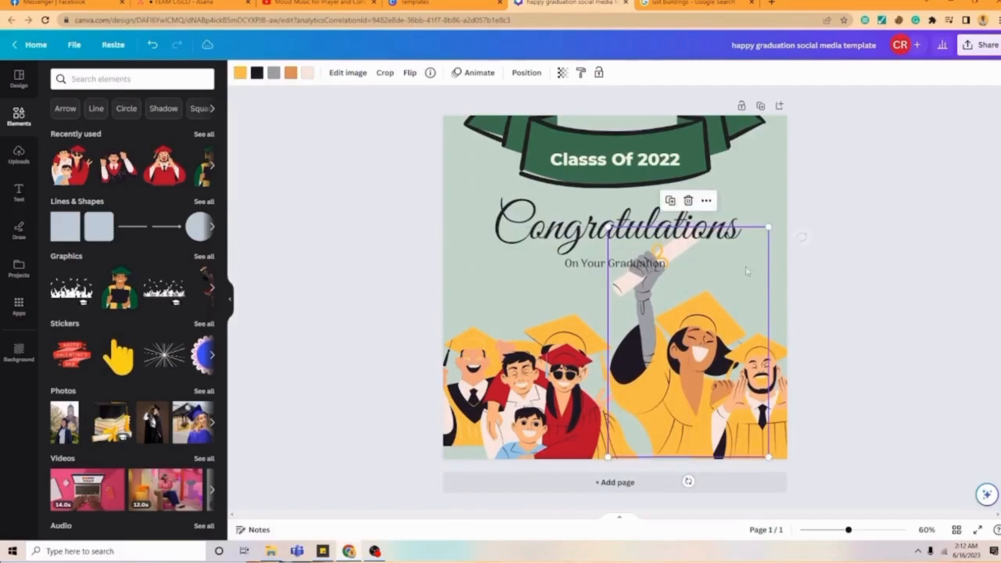
left_click_drag(769, 227, 786, 210)
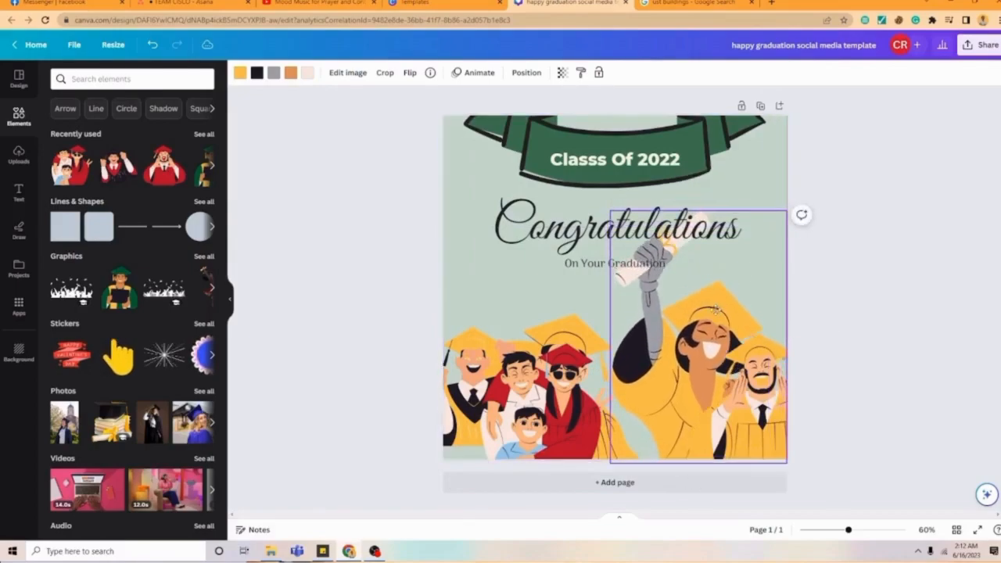
Step: Move the central man up beside the diploma-holding woman, and enlarge and reposition the raised-fists graduate and the family group
left_click_drag(573, 327, 640, 294)
left_click_drag(564, 373, 553, 381)
left_click(452, 339)
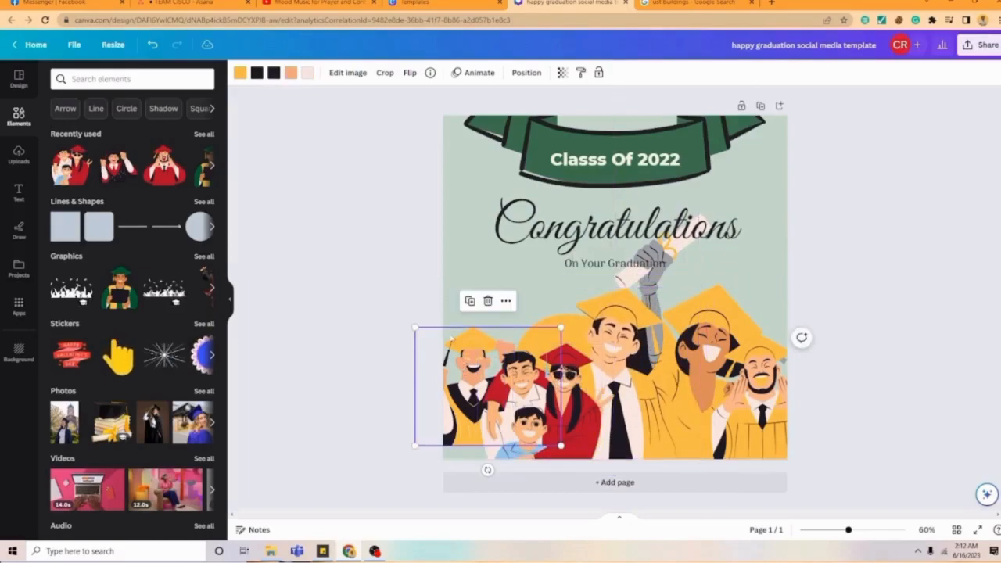
left_click_drag(416, 328, 395, 302)
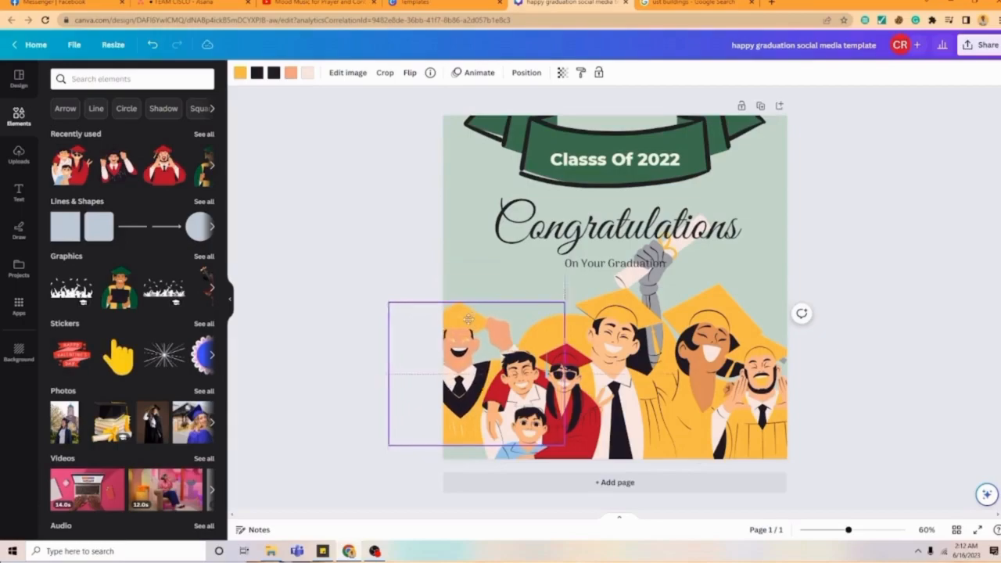
left_click_drag(586, 412, 576, 409)
left_click_drag(606, 341, 613, 333)
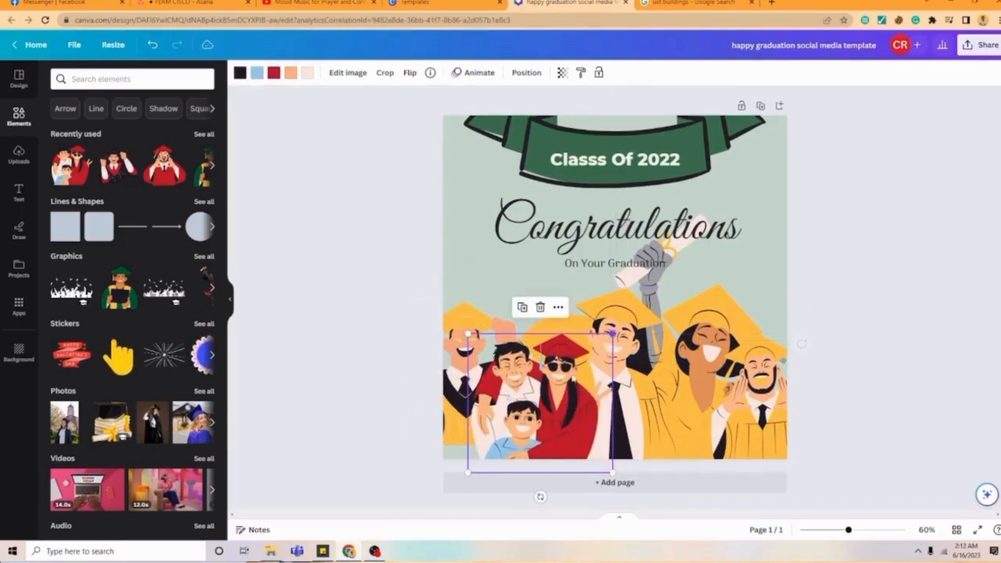
Step: Recolor the family group's red clothing golden yellow (#ffc550) and nudge the group into place among the graduates
left_click(273, 72)
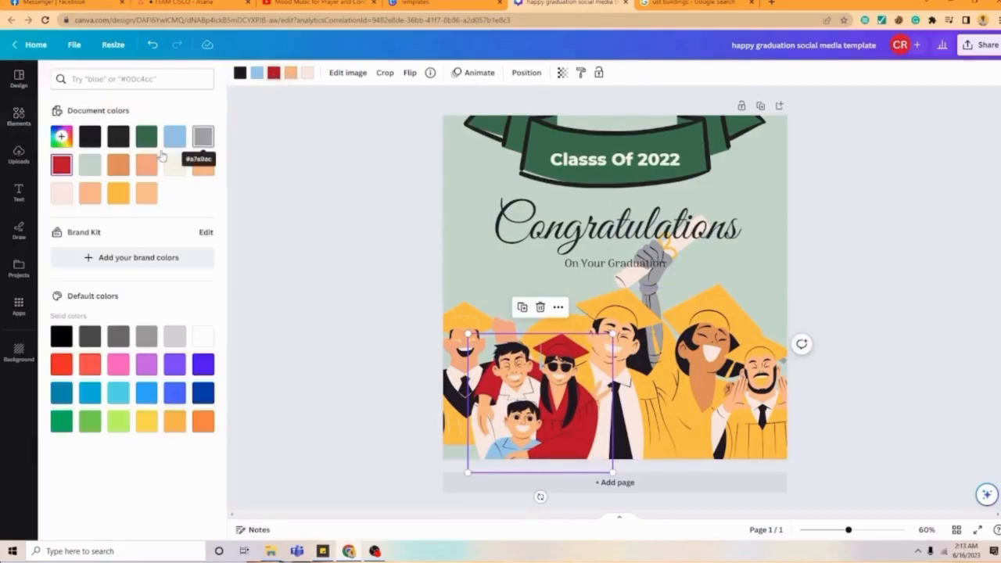
left_click(118, 192)
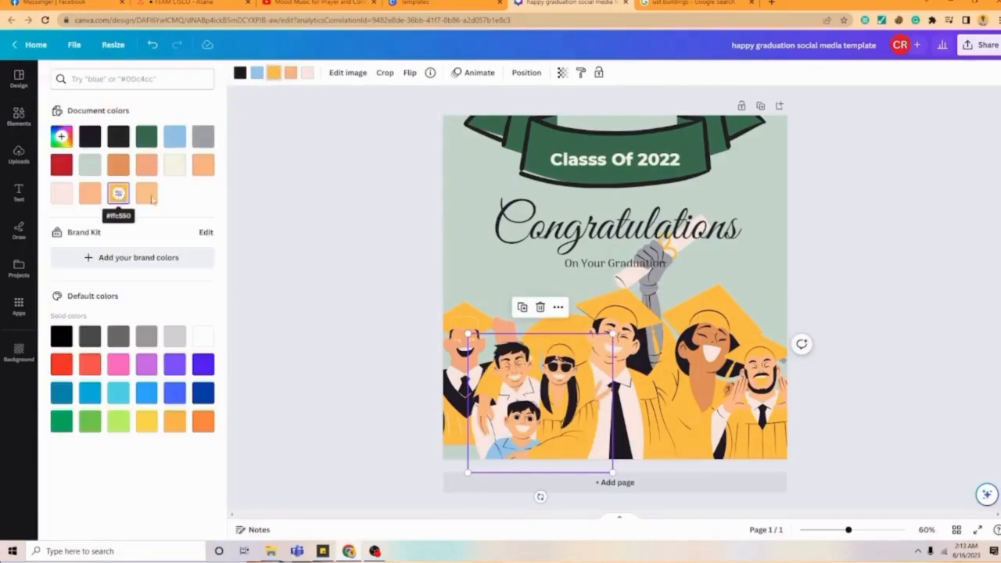
left_click(559, 368)
mouse_move(559, 368)
left_mouse_down()
mouse_move(571, 404)
mouse_move(554, 362)
left_mouse_up()
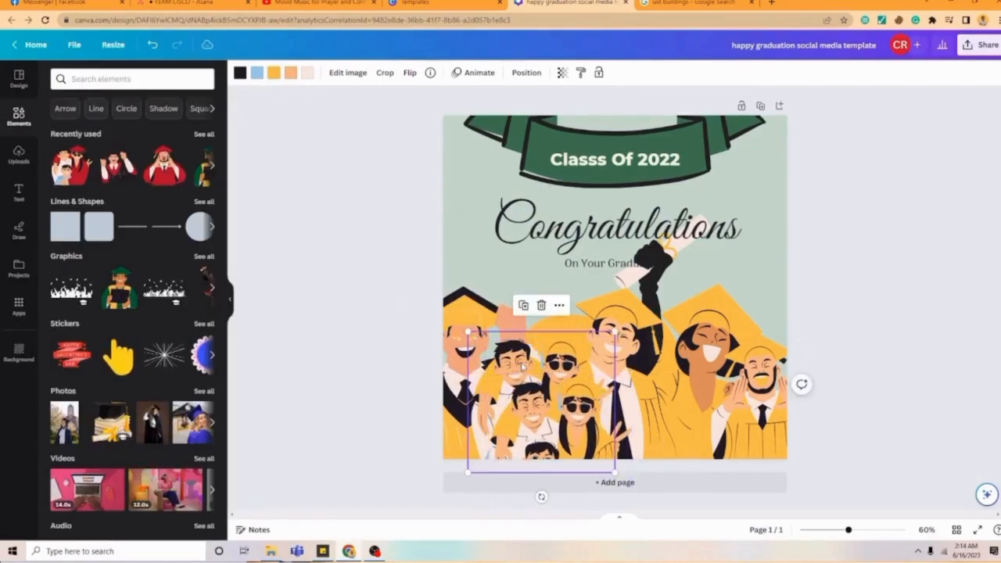
Step: Recolor the blue, golden yellow and peach areas of the upper family group copy black, and nudge it up slightly
left_click(256, 73)
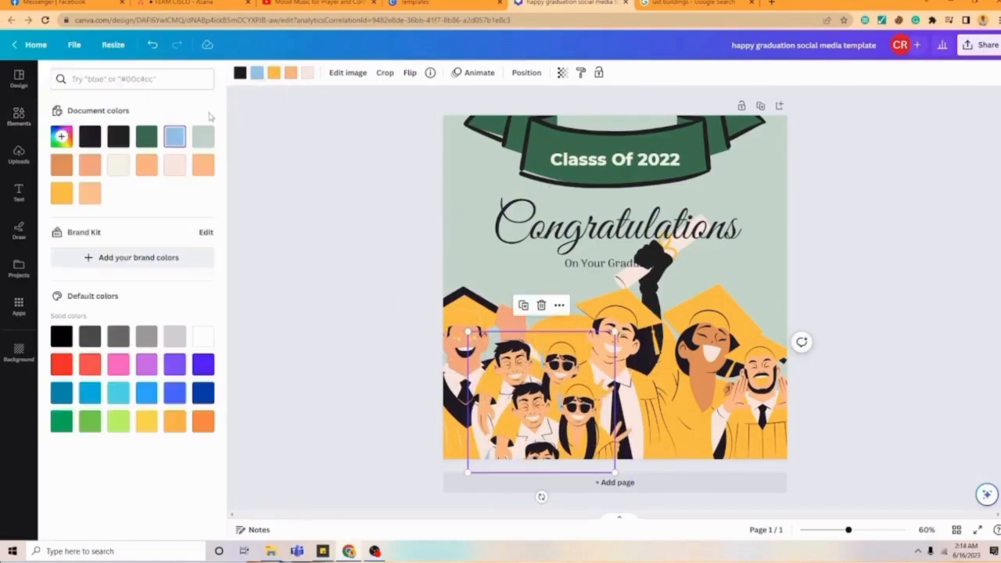
left_click(97, 137)
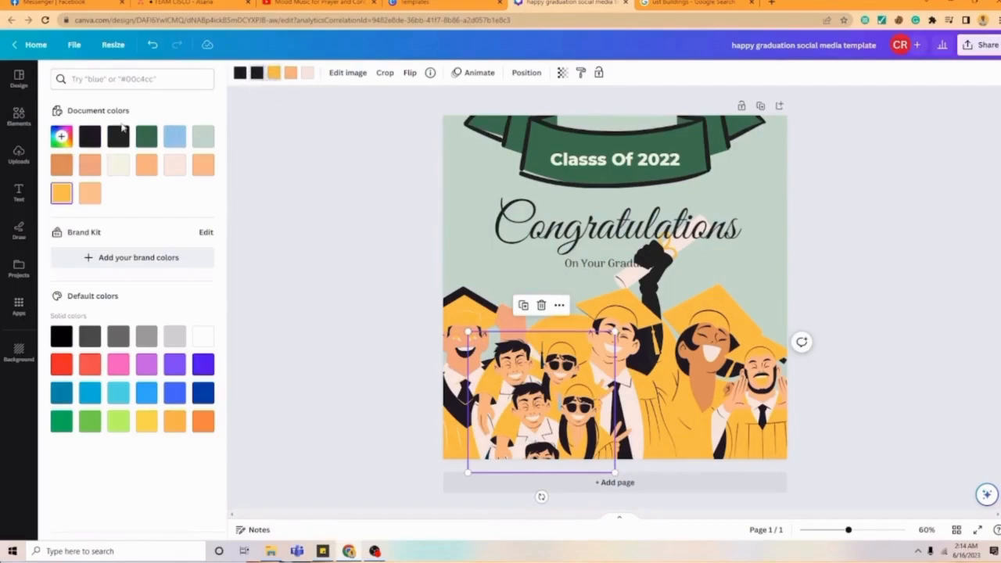
left_click(97, 137)
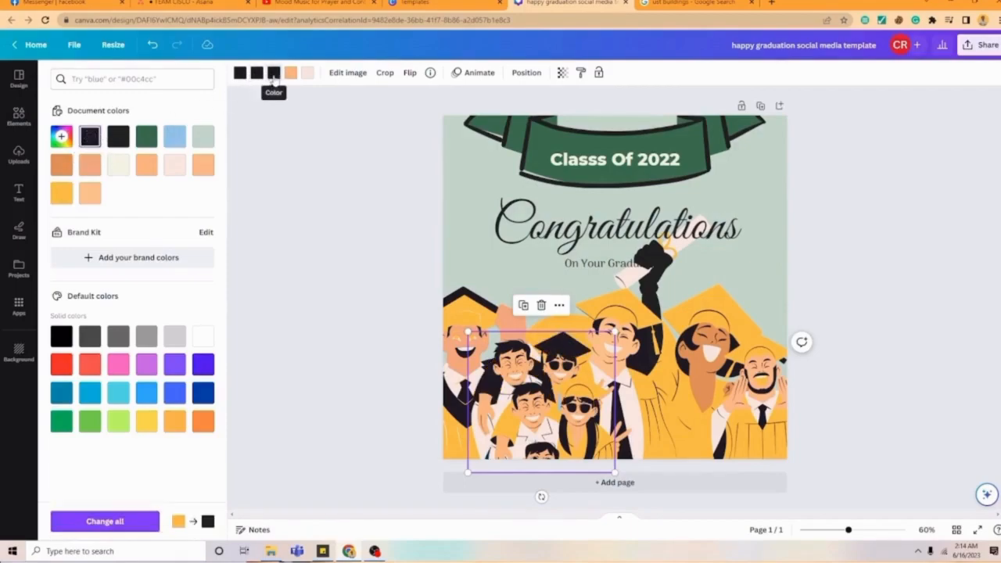
left_click(20, 115)
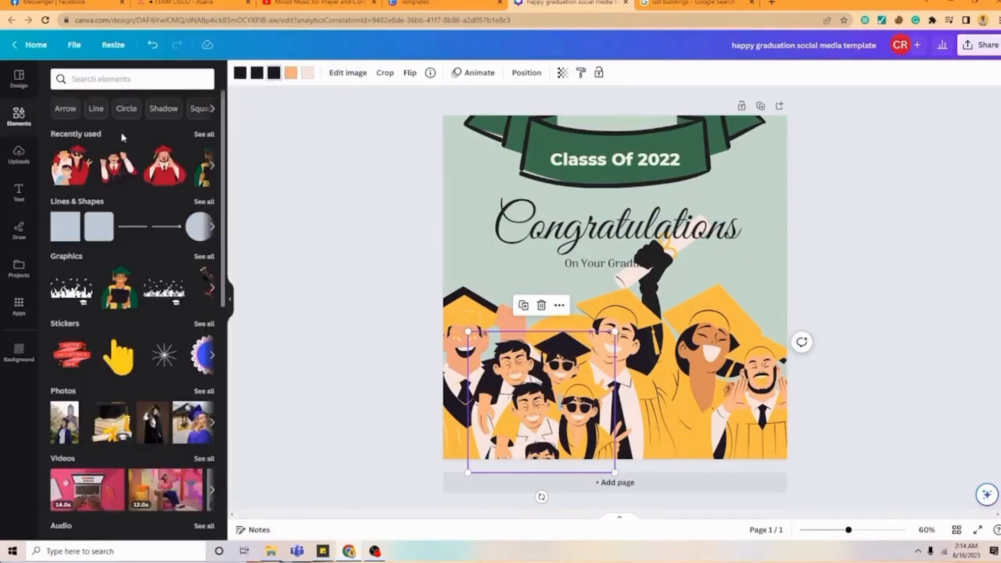
left_click(290, 73)
left_click(120, 138)
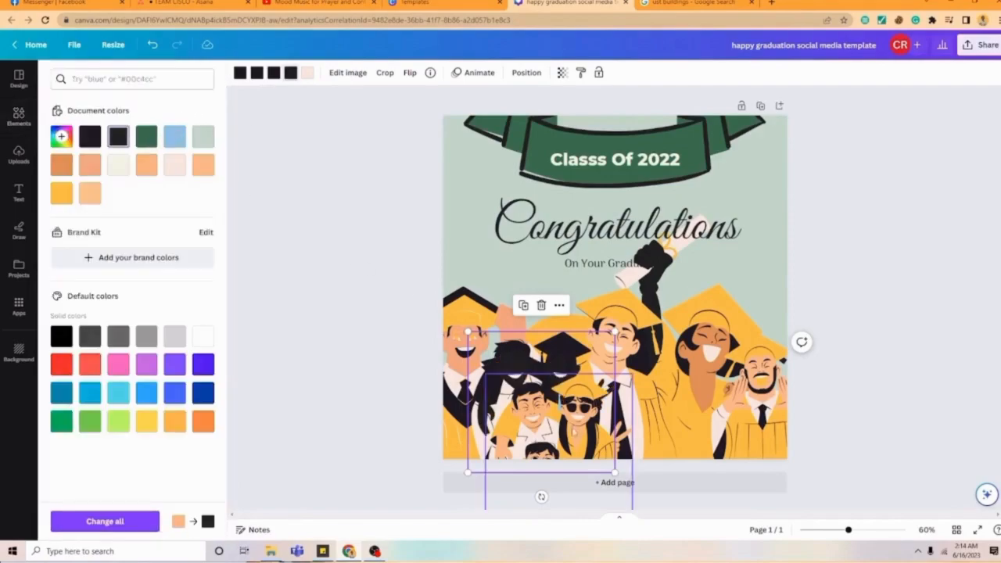
left_click_drag(558, 436, 558, 429)
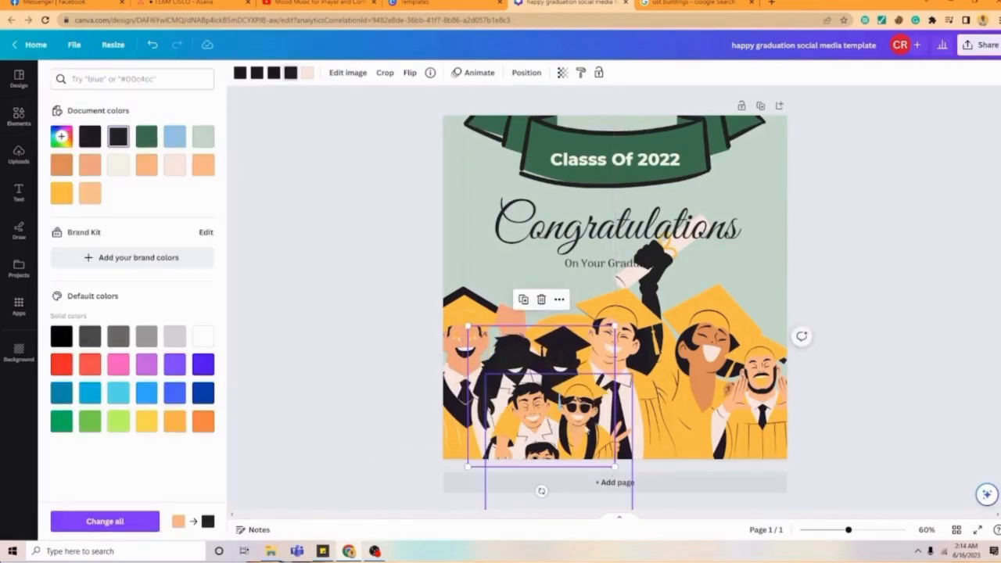
Step: Try to send the black family group copy one layer backward
right_click(517, 363)
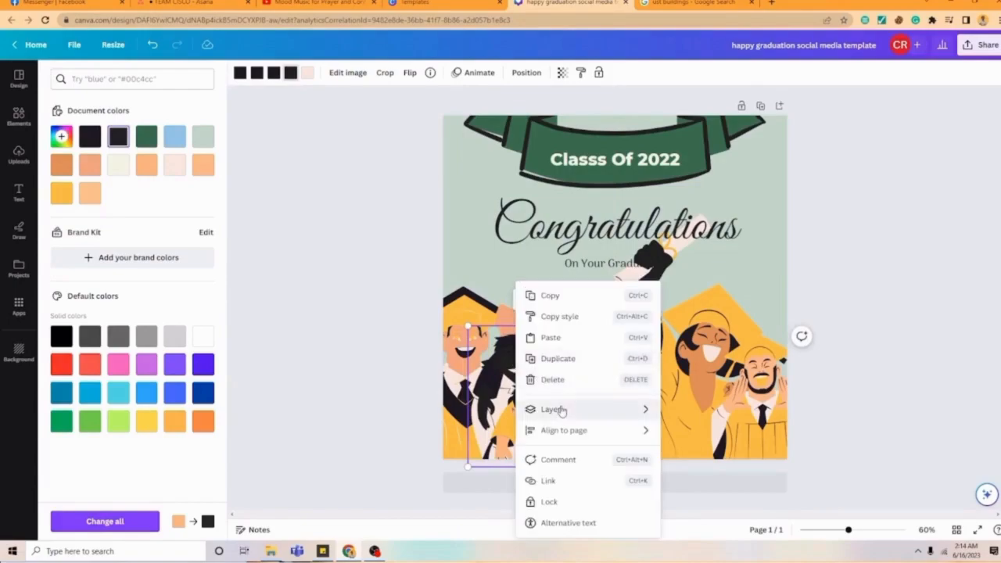
mouse_move(558, 410)
left_click(703, 453)
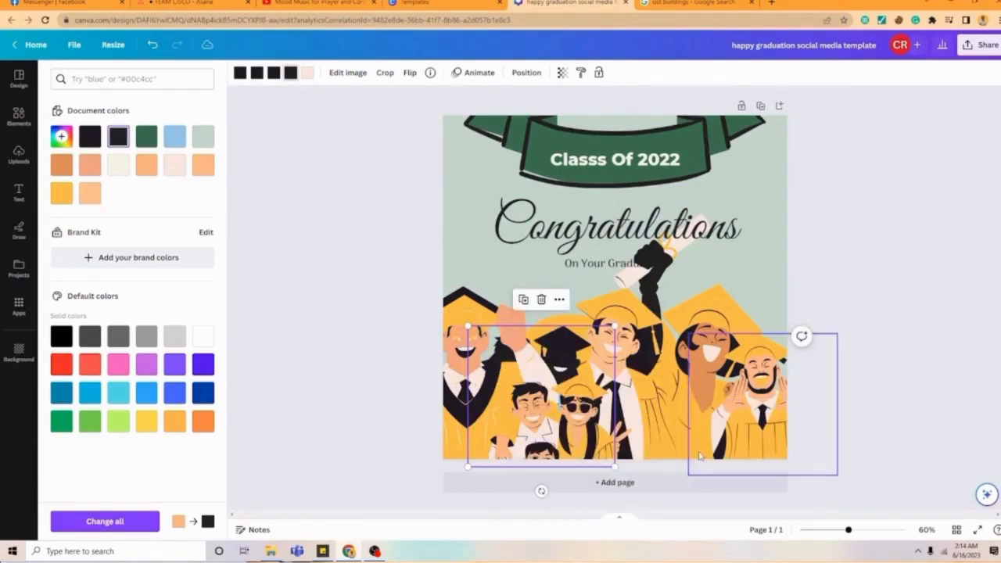
key("ctrl+z")
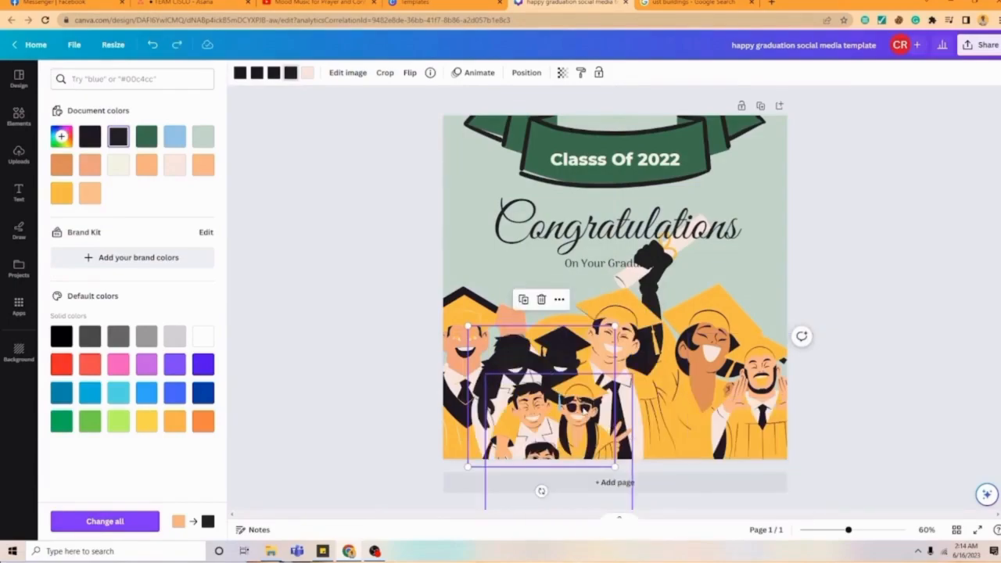
Step: Align the black family group copy with the page's bottom edge and place the golden copy over it with a slight offset
mouse_move(585, 407)
left_mouse_down()
mouse_move(585, 396)
mouse_move(585, 407)
left_mouse_up()
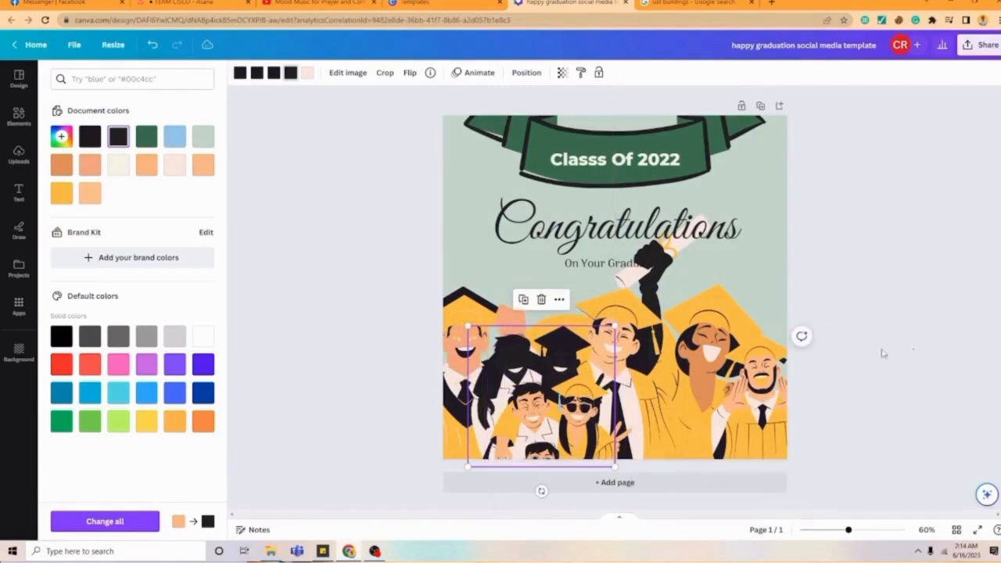
left_click(902, 351)
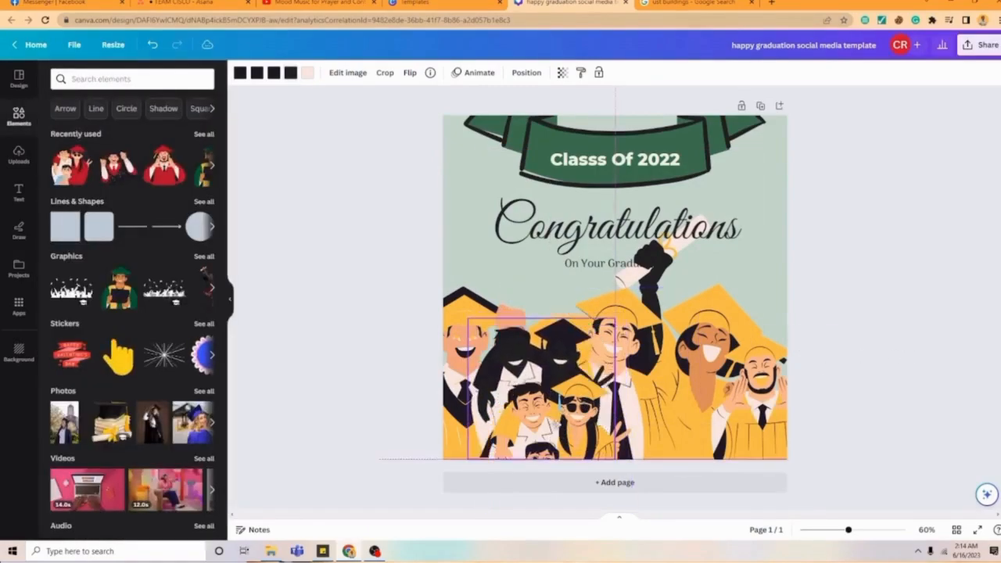
mouse_move(512, 397)
left_mouse_down()
mouse_move(499, 388)
mouse_move(513, 397)
left_mouse_up()
left_click_drag(595, 328, 608, 346)
Step: Duplicate the central man and offset the copy slightly downward
left_click(626, 328)
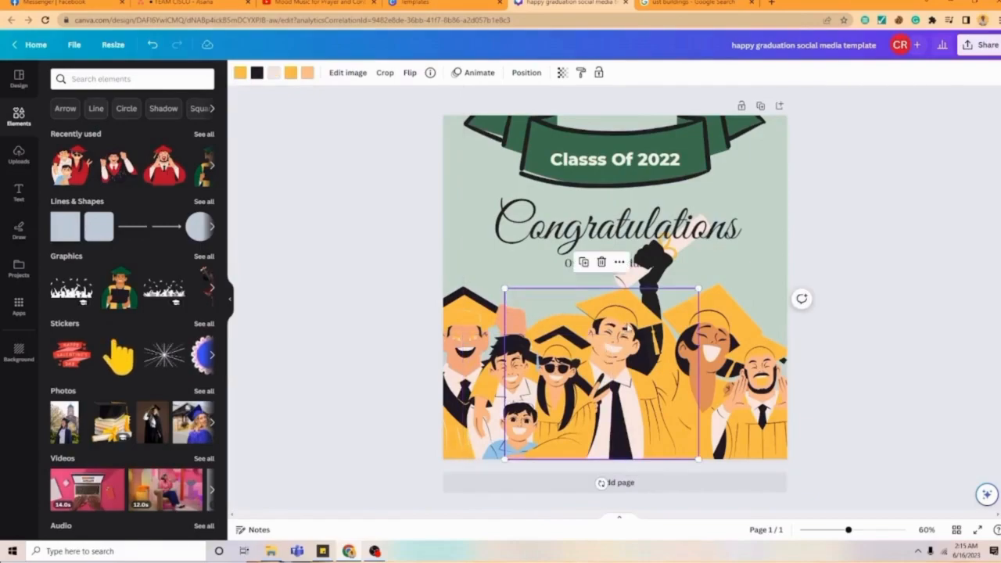
left_click_drag(628, 327, 629, 348)
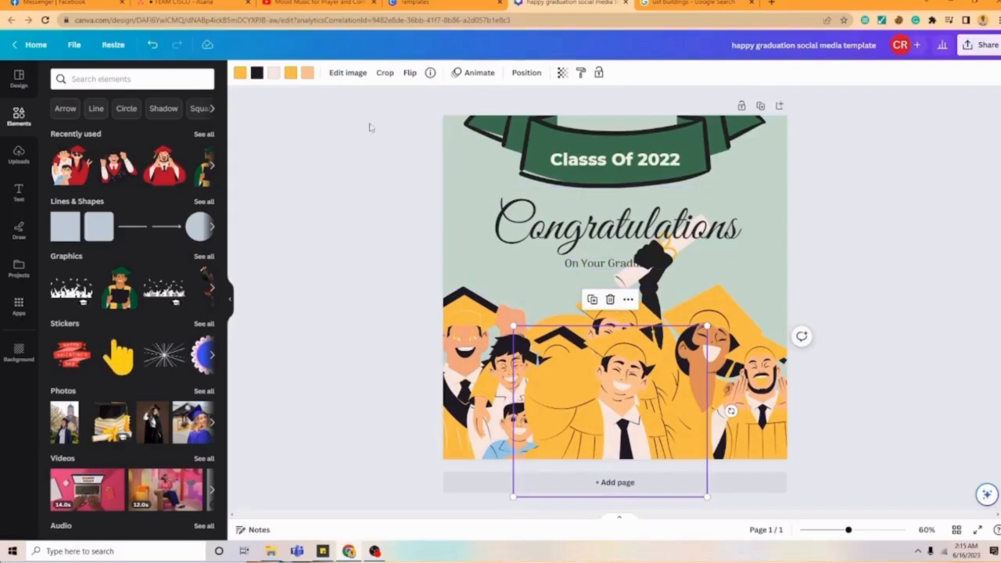
Step: Try black on the gown of the central man's front copy
left_click(256, 73)
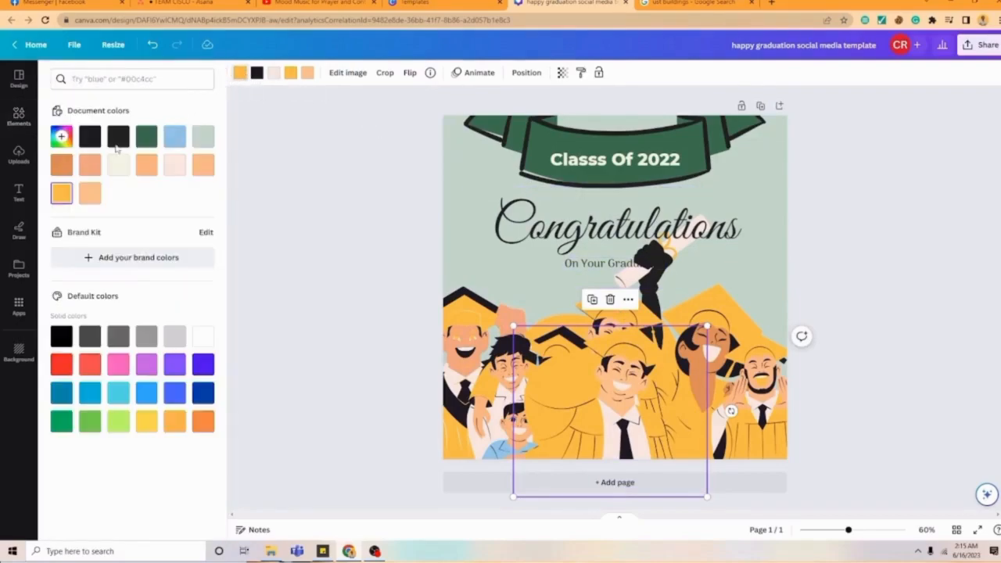
left_click(91, 140)
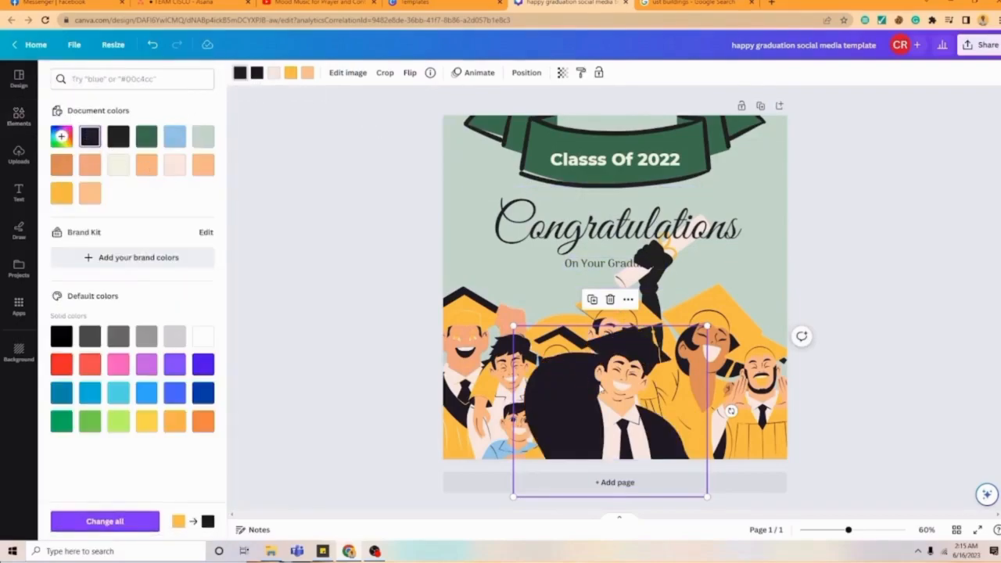
left_click(62, 193)
Step: Move the central man's golden copy down toward the page's bottom edge and recolor the original's gown black
left_click_drag(638, 415, 630, 378)
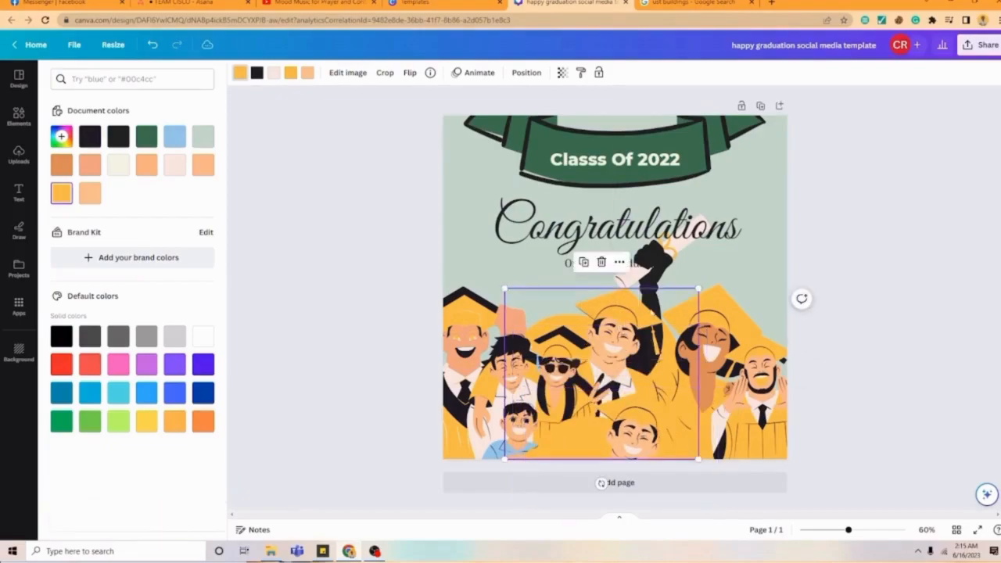
left_click(241, 73)
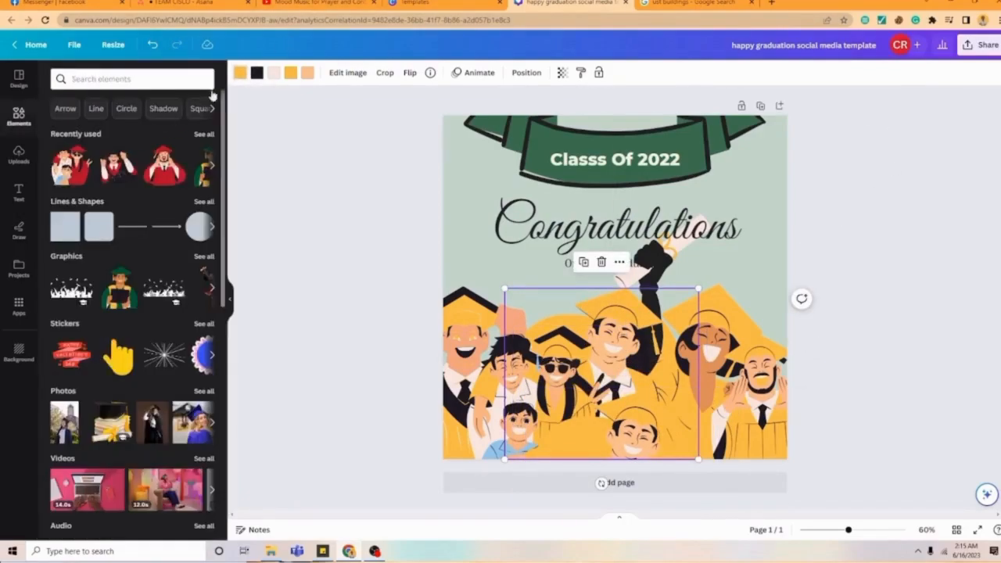
left_click(240, 72)
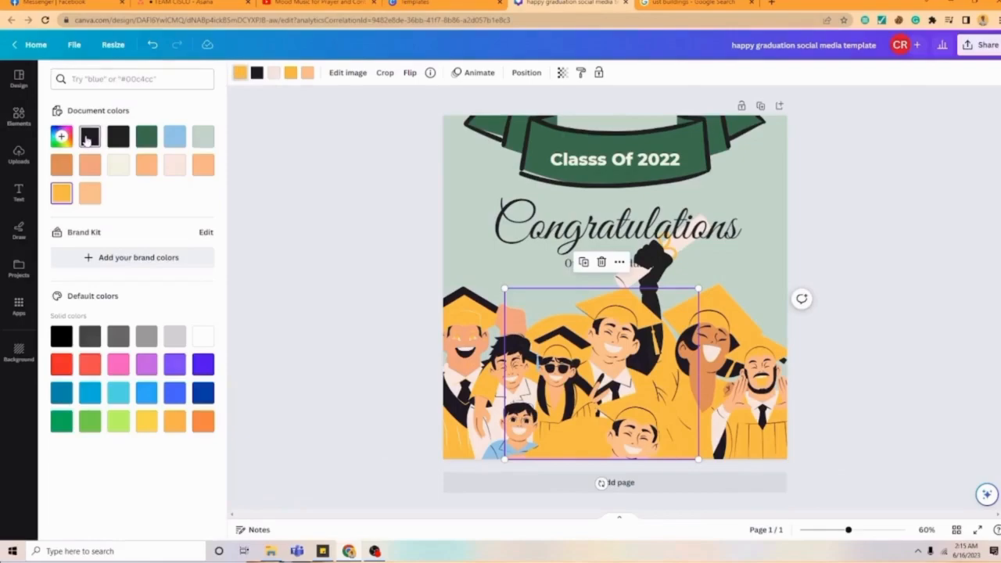
left_click(90, 137)
Step: Reposition the black central man between the family group and the diploma-holding woman
mouse_move(601, 373)
left_mouse_down()
mouse_move(599, 356)
mouse_move(605, 376)
mouse_move(621, 377)
mouse_move(615, 366)
mouse_move(610, 377)
left_mouse_up()
mouse_move(646, 463)
left_mouse_down()
mouse_move(665, 463)
mouse_move(656, 469)
left_mouse_up()
left_click(679, 399)
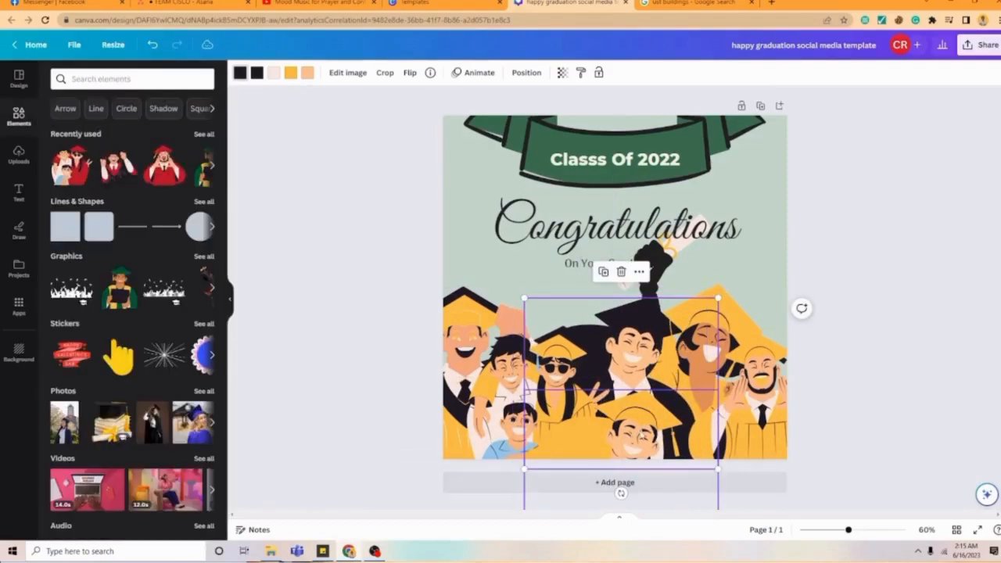
left_click_drag(679, 399, 684, 359)
left_click_drag(626, 368, 600, 335)
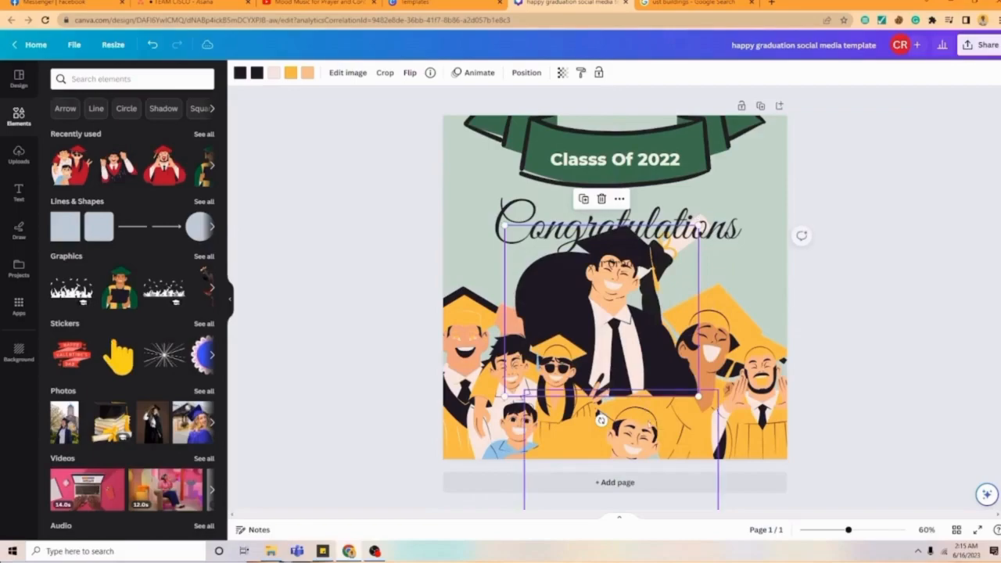
left_click_drag(600, 412, 699, 381)
left_click_drag(612, 297, 609, 360)
Step: Fit the golden central man over the black copy and shift the diploma-holding woman slightly up and to the right
left_click_drag(763, 386, 662, 348)
left_click_drag(613, 303, 622, 301)
left_click_drag(631, 344, 630, 340)
left_click_drag(759, 323, 778, 317)
left_click_drag(588, 375, 583, 350)
Step: Send the golden central man backward in the layer order
right_click(583, 351)
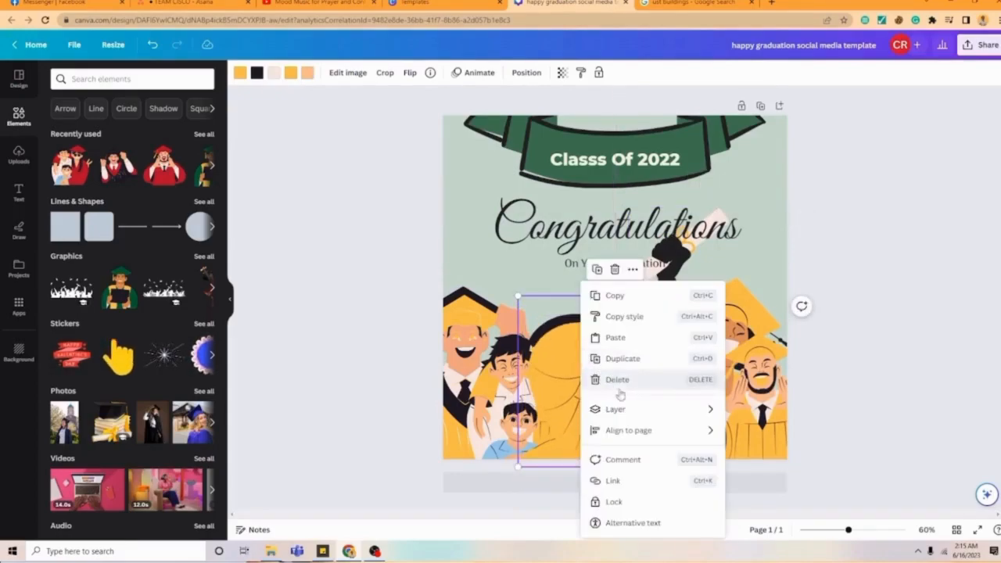
mouse_move(623, 413)
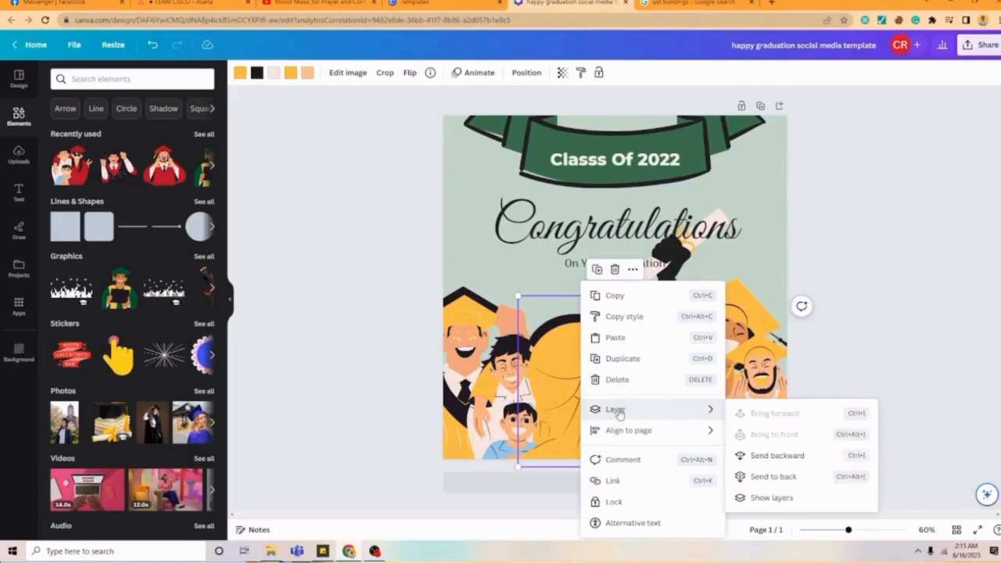
left_click(774, 456)
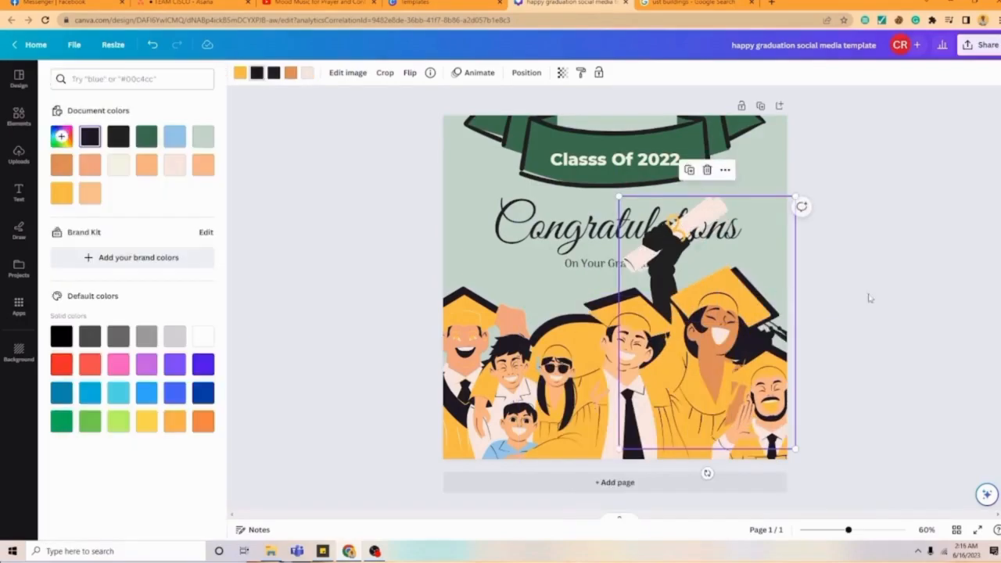
Step: Delete the "On Your Graduation" line below Congratulations and recolor the page background with the dark green document color
left_click(897, 297)
left_click(696, 176)
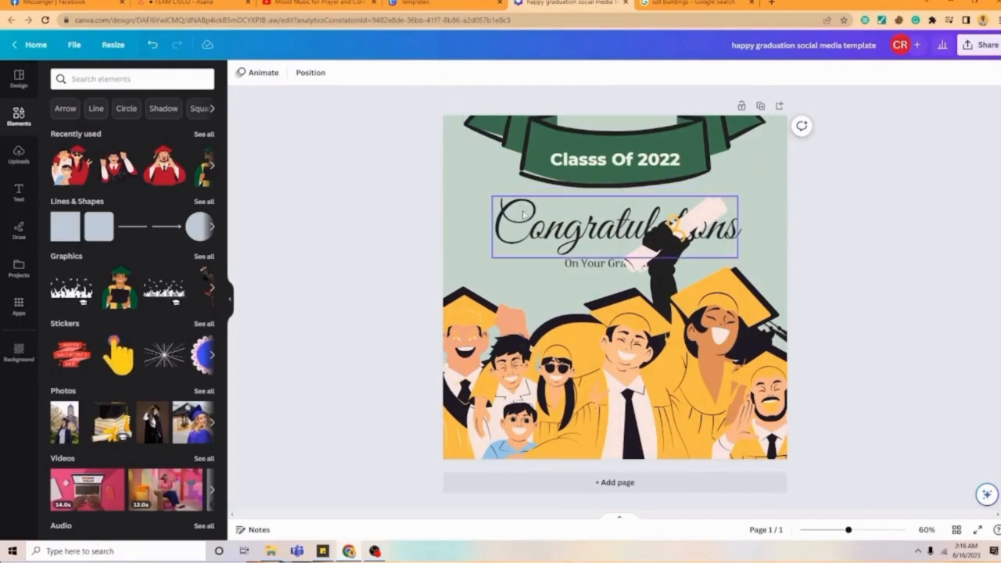
left_click(449, 220)
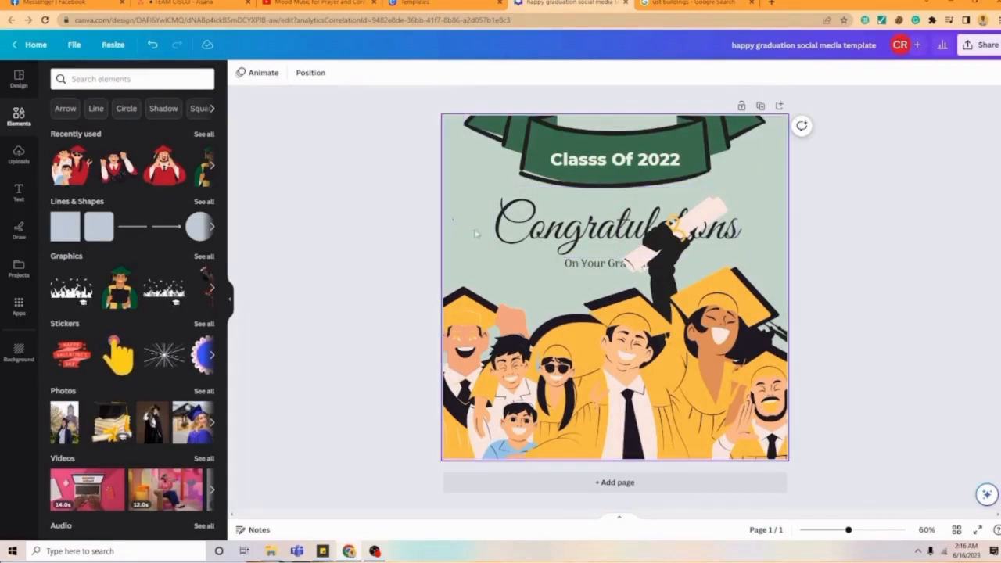
left_click(593, 267)
key("Delete")
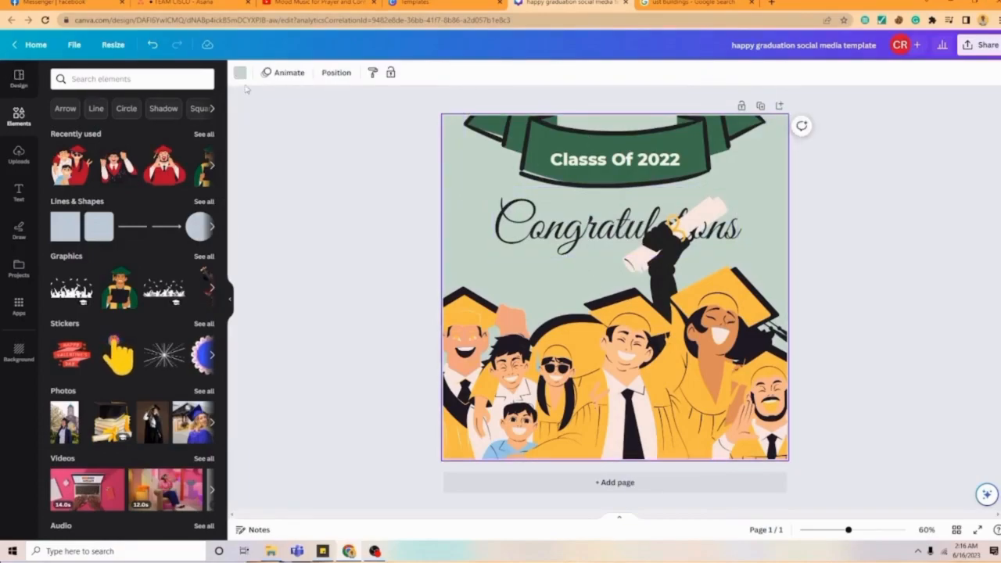
left_click(240, 73)
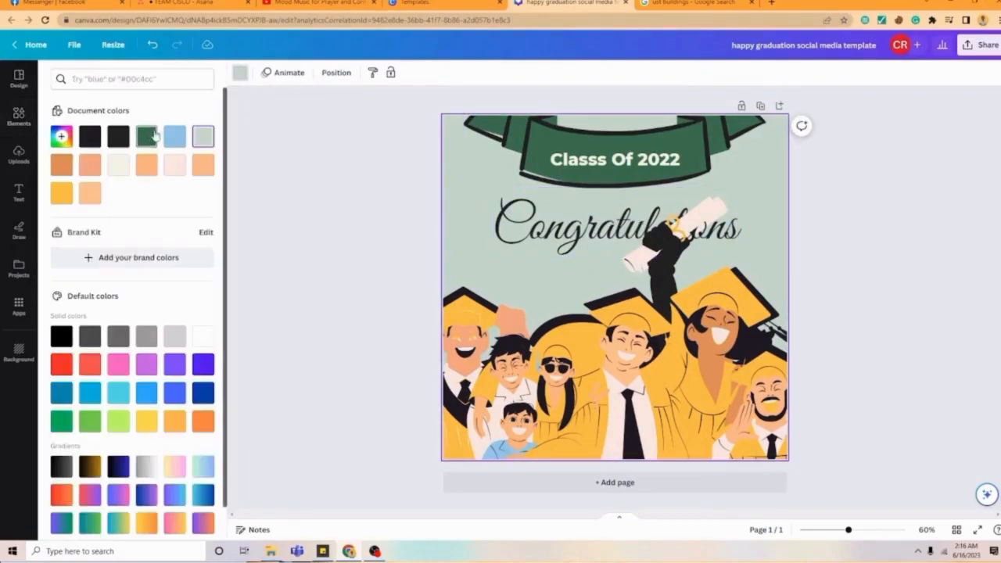
left_click(148, 138)
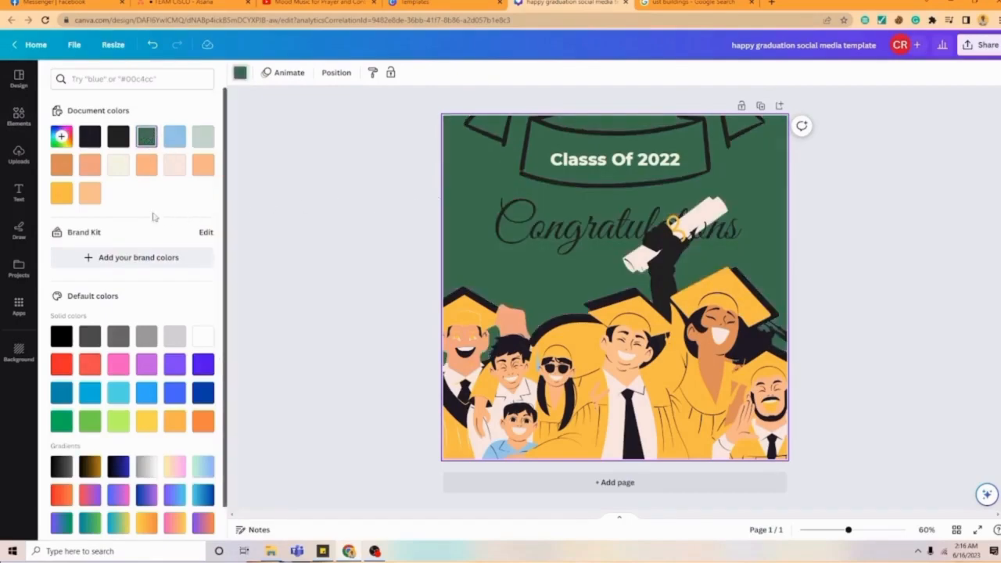
Step: Add the uploaded university building photo and enlarge it until it covers the whole poster
left_click(19, 155)
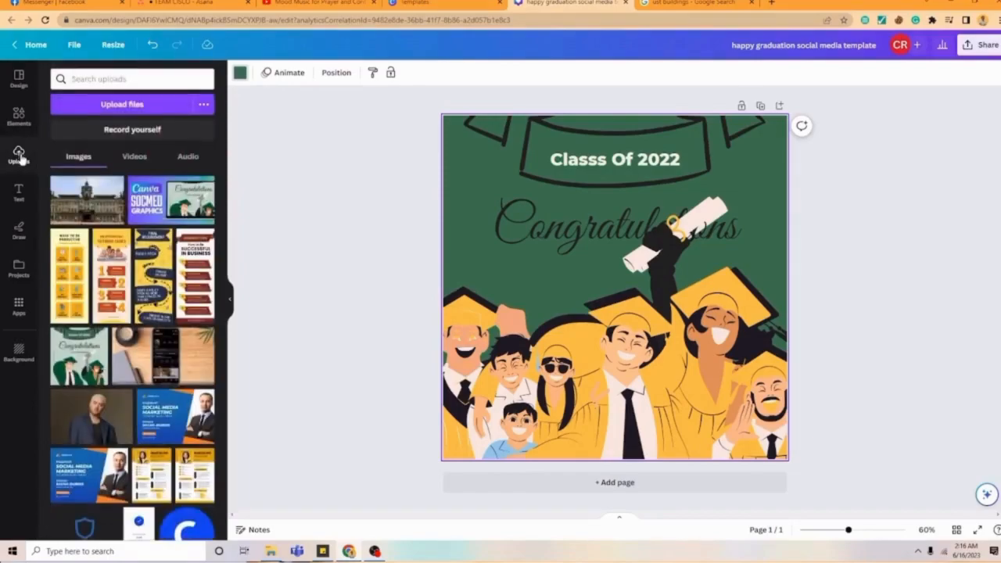
left_click(69, 205)
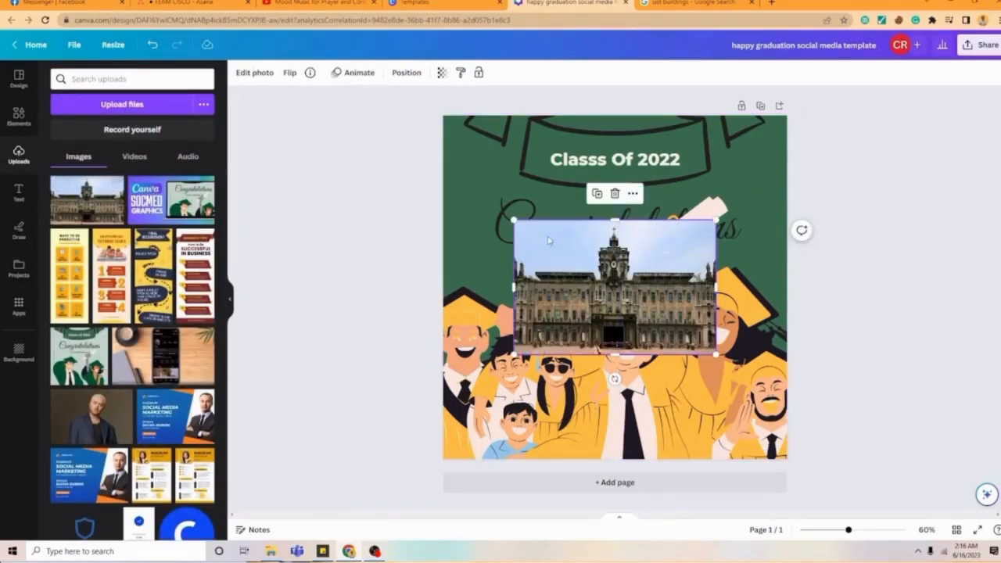
left_click_drag(513, 222, 439, 169)
left_click_drag(715, 170, 802, 144)
left_click_drag(725, 166, 725, 159)
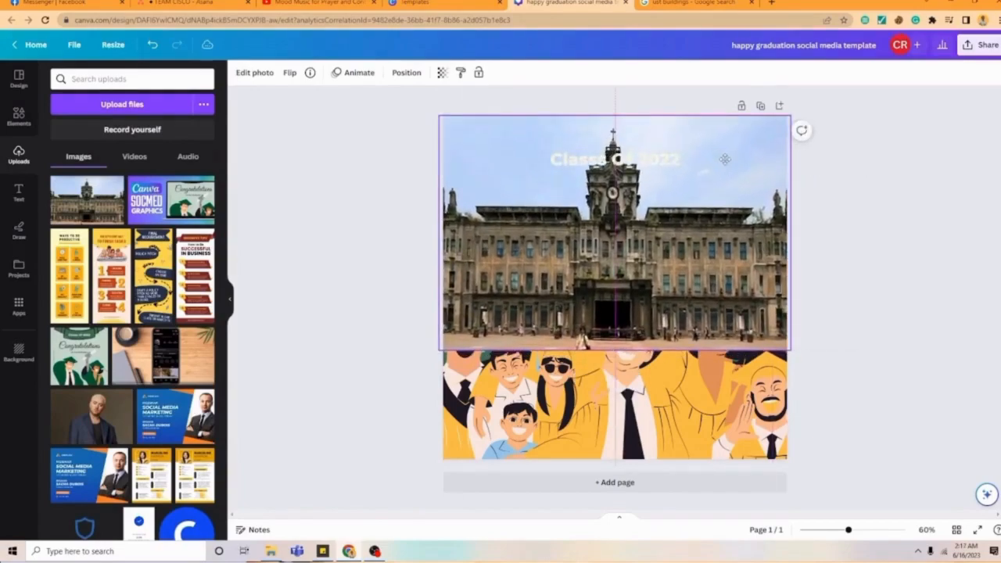
left_click_drag(613, 348, 599, 467)
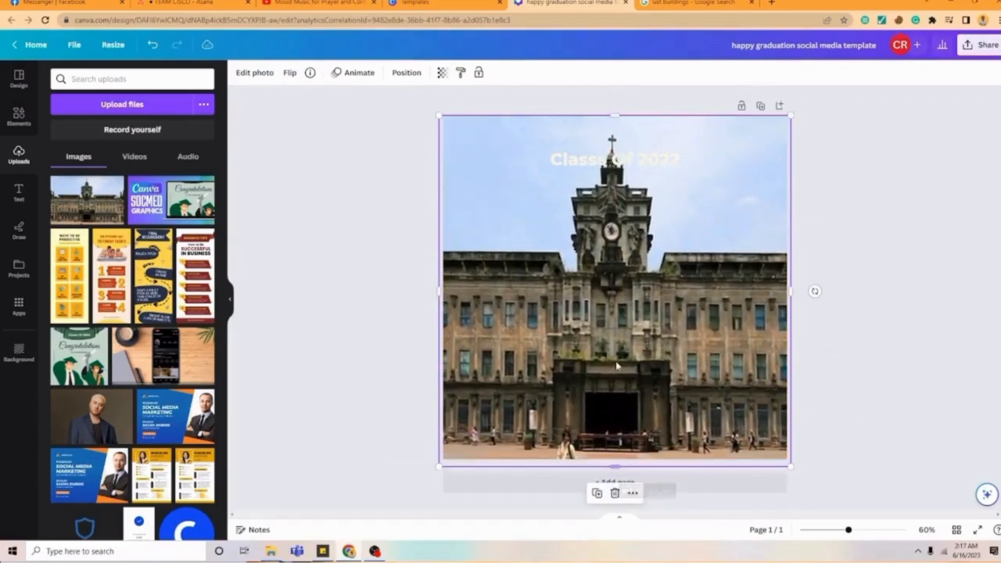
Step: Send the building photo backward in the layer order and set its transparency to 33
right_click(582, 250)
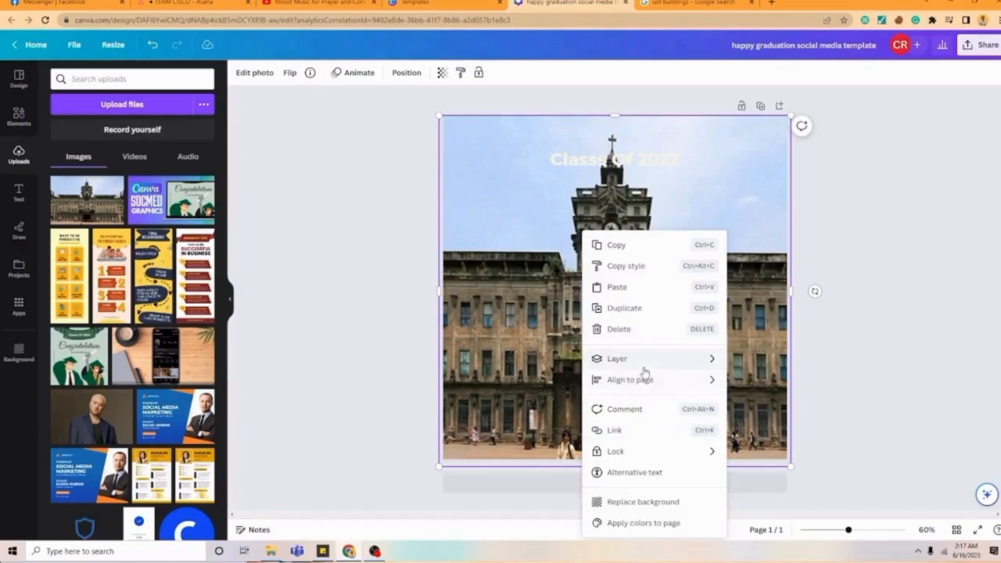
mouse_move(641, 360)
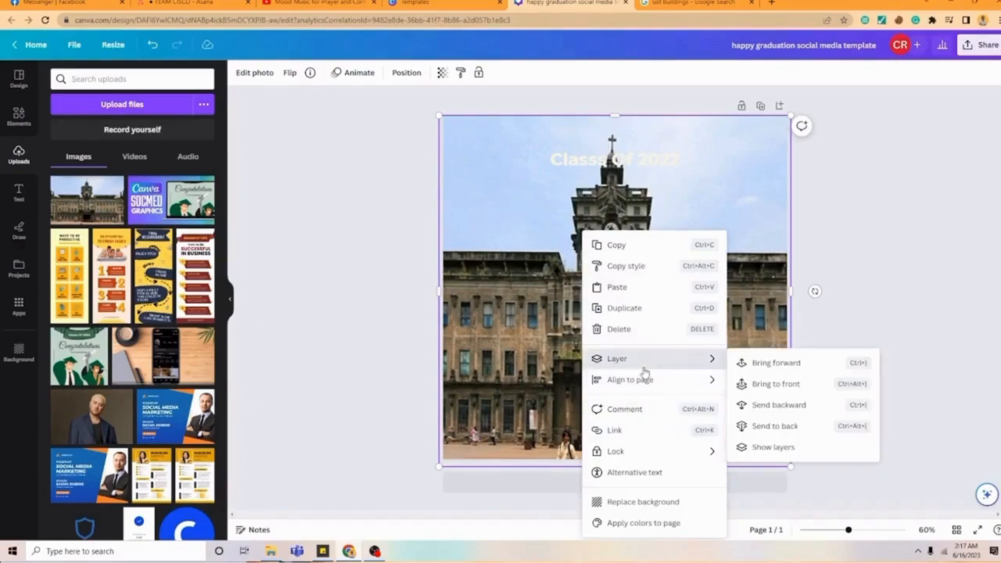
left_click(778, 405)
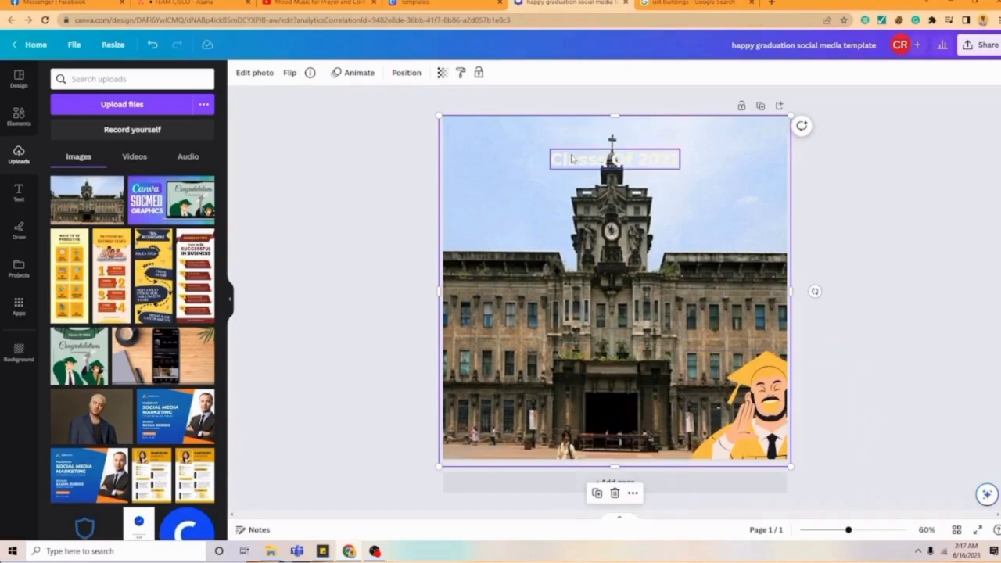
left_click(442, 74)
left_click_drag(442, 115, 355, 118)
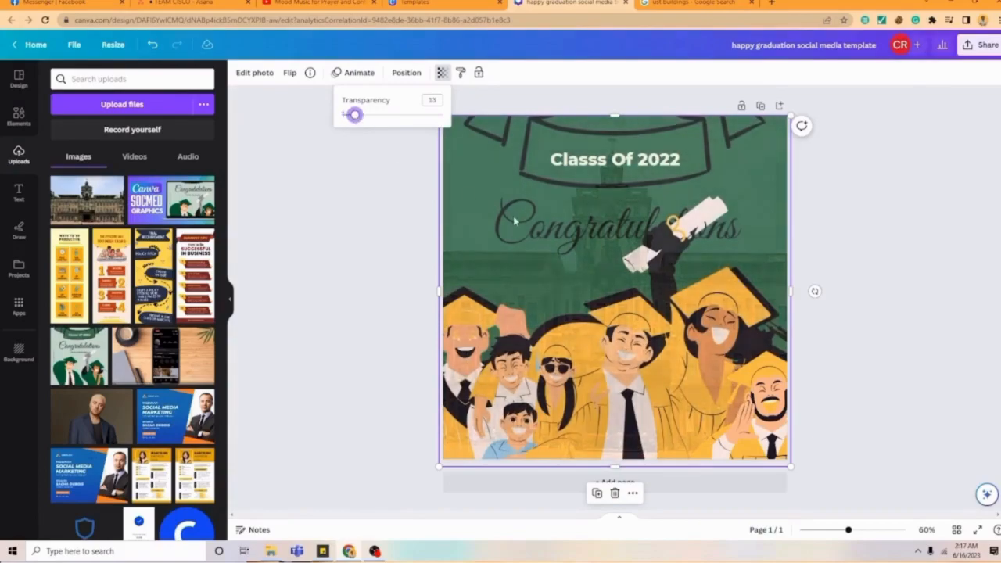
Step: Send the faded building photo to the back, behind all graduates and text, and deselect it
right_click(473, 196)
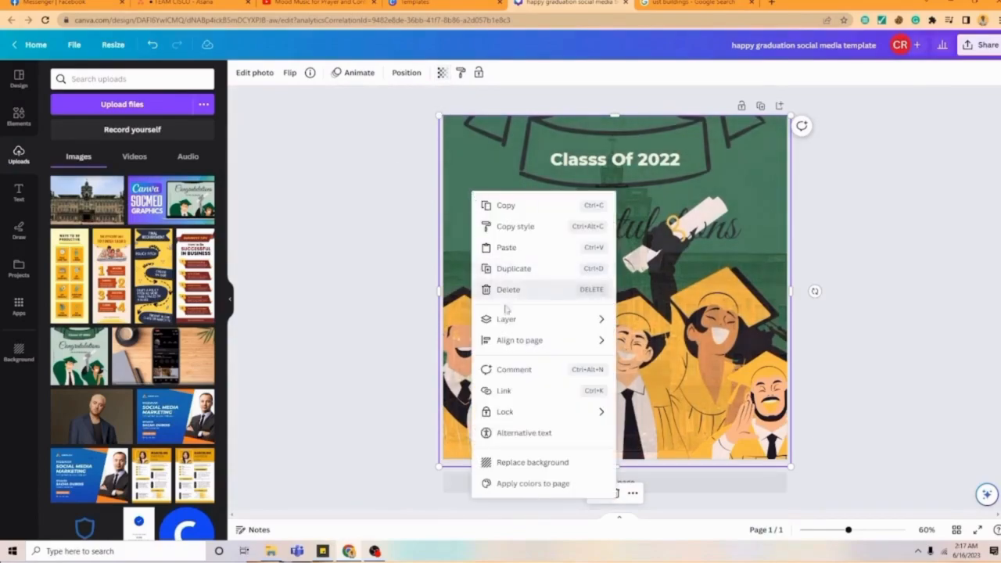
mouse_move(513, 327)
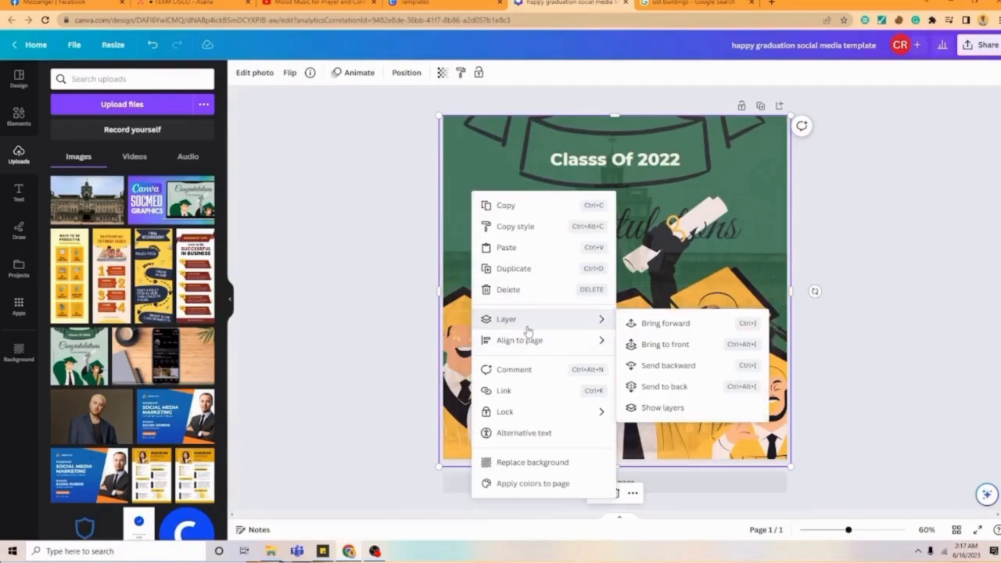
left_click(673, 387)
left_click(879, 268)
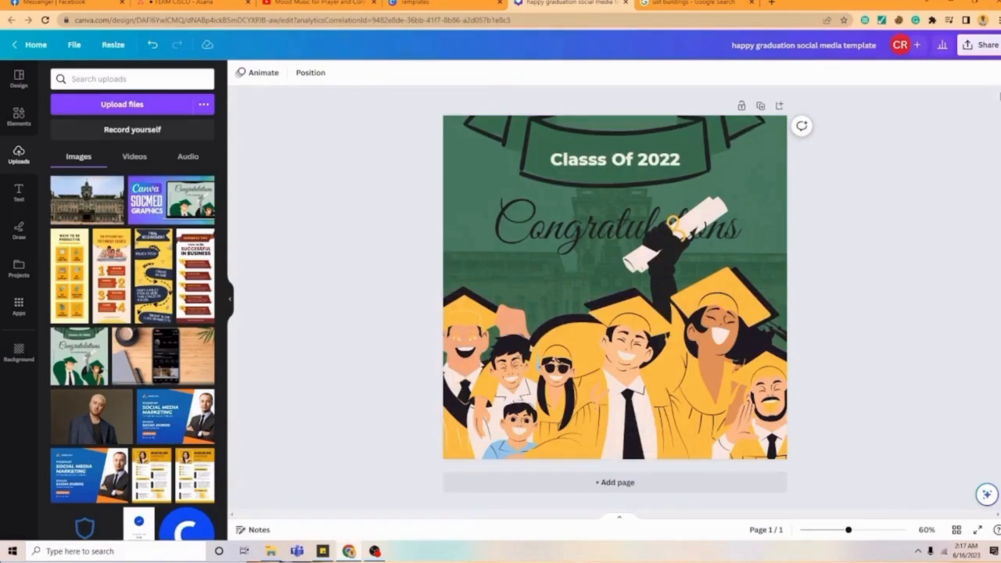
Step: Move the Congratulations heading up and to the left until it clears the raised diploma
left_click(638, 168)
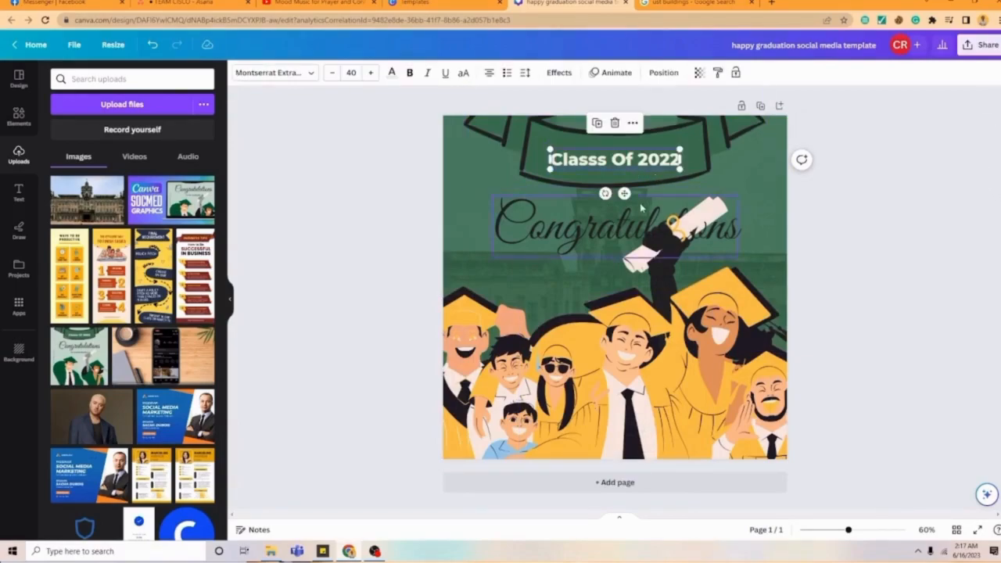
left_click(643, 206)
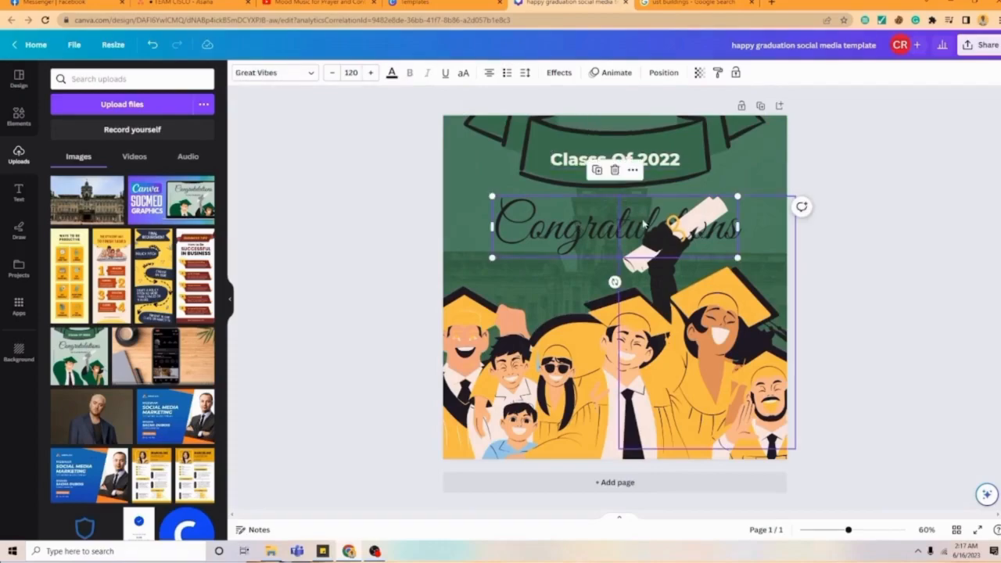
left_click_drag(643, 225, 636, 206)
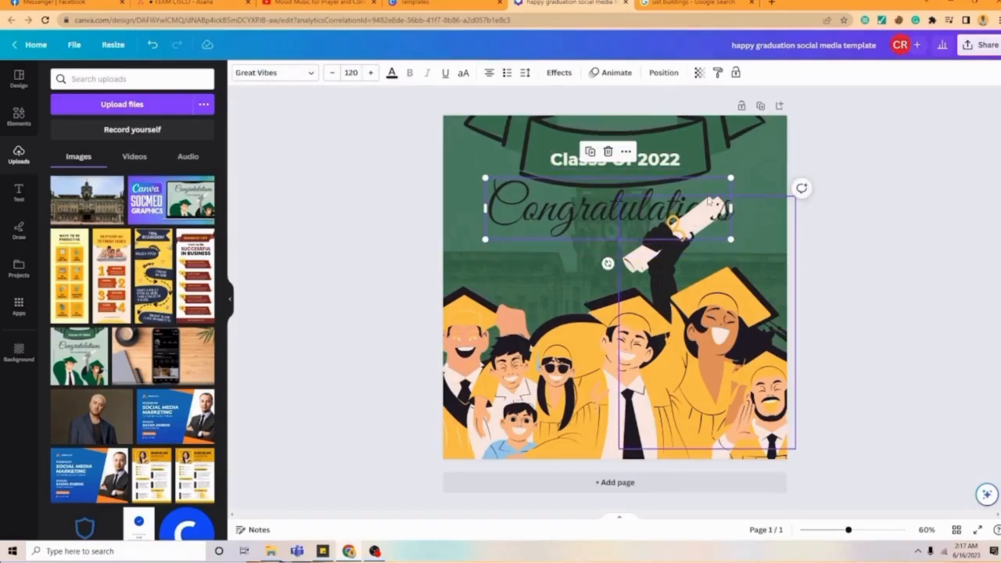
left_click_drag(561, 185, 506, 182)
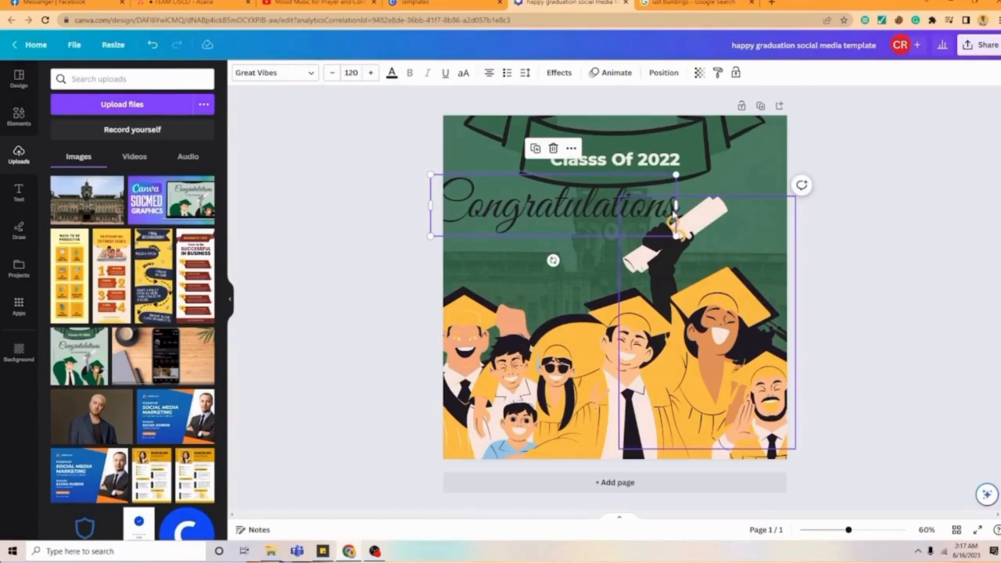
left_click(672, 212)
left_click_drag(673, 212, 634, 205)
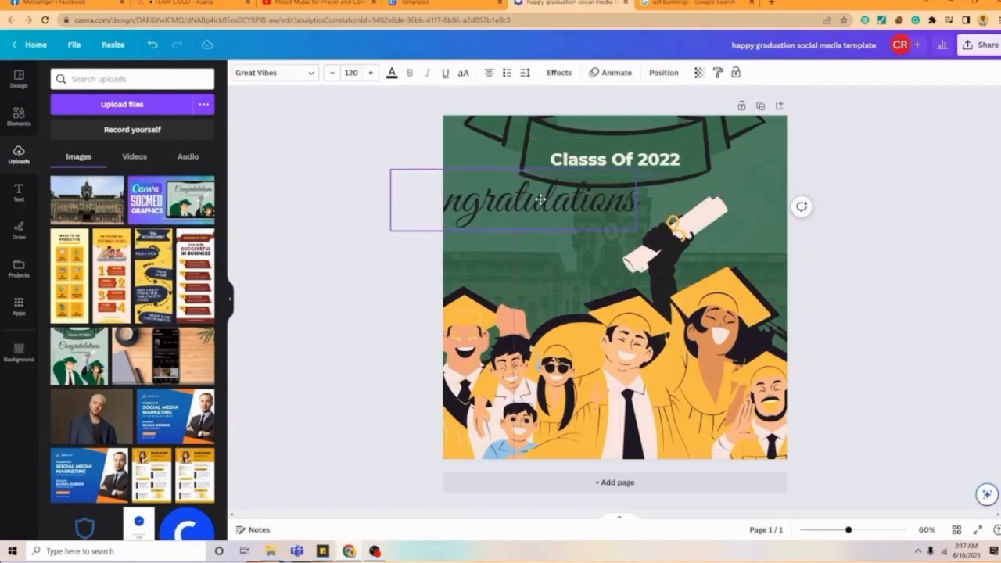
left_click(632, 204)
left_click(598, 201)
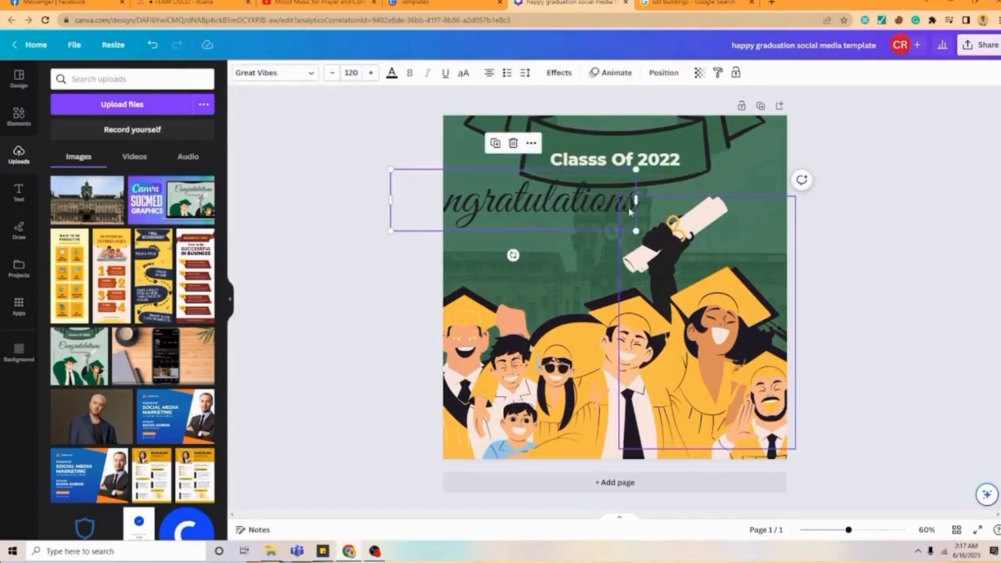
left_click(653, 242)
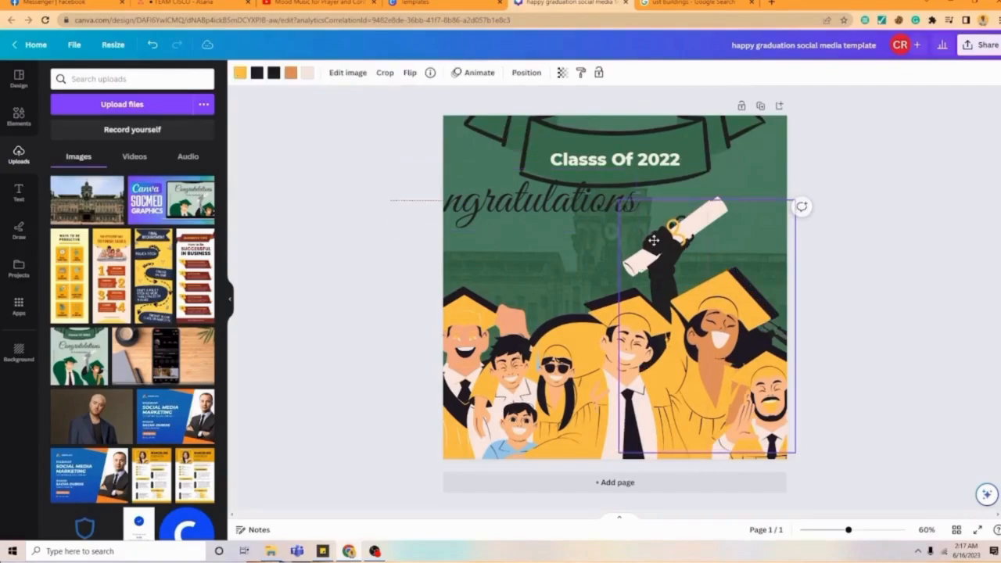
Step: Extend the Congratulations heading with a comma and a second line reading "Graduates!"
left_click(560, 209)
double_click(560, 210)
left_click(564, 205)
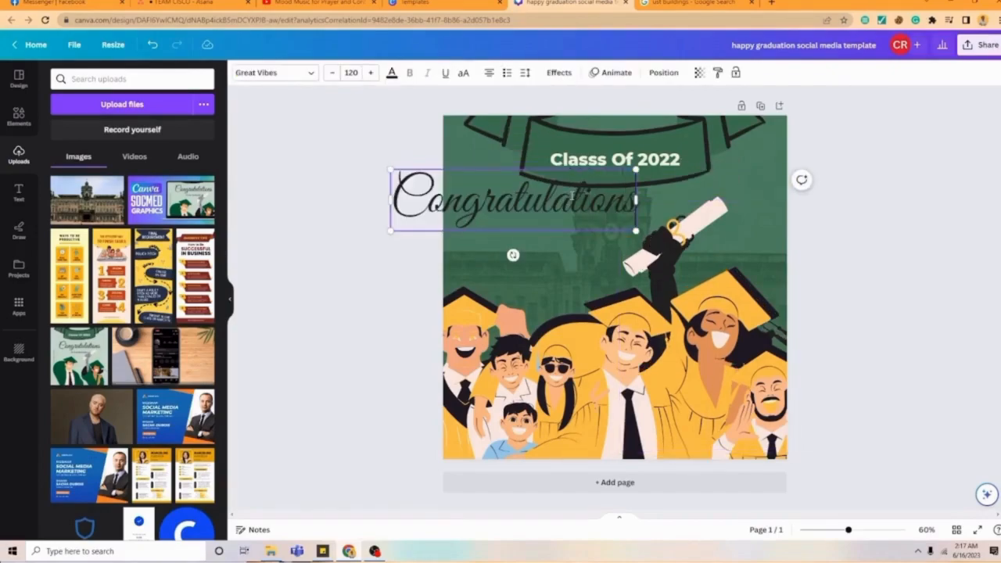
type(",")
key("Return")
type("Graduates!")
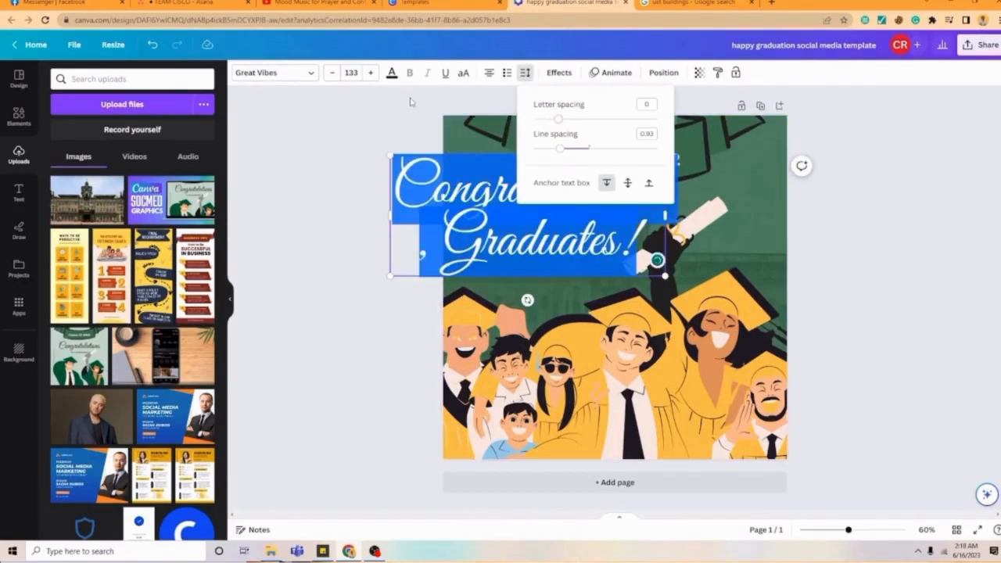
Step: Apply an Outline effect of thickness 42 in the golden yellow document color to the heading and move it right onto the page
left_click(556, 73)
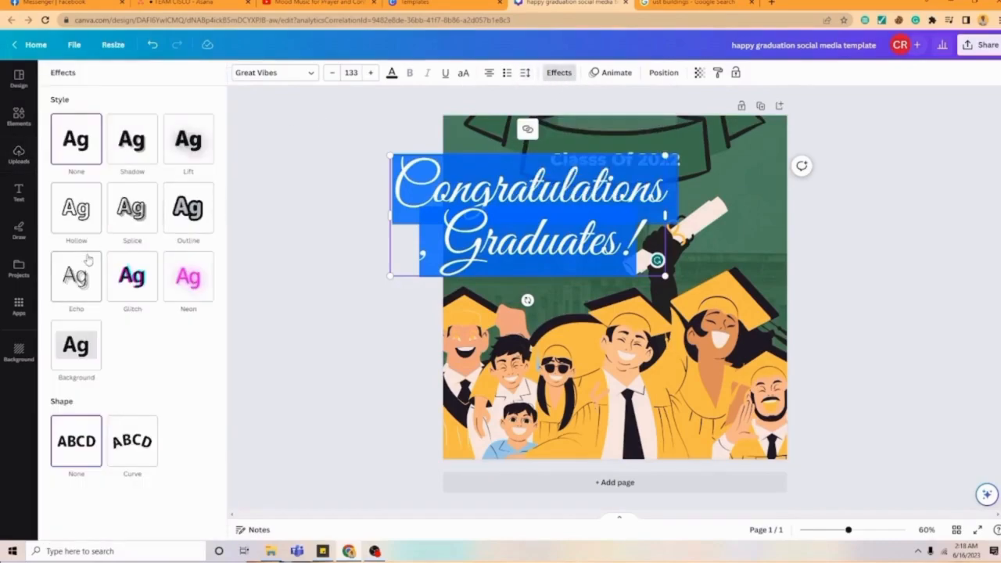
left_click(187, 211)
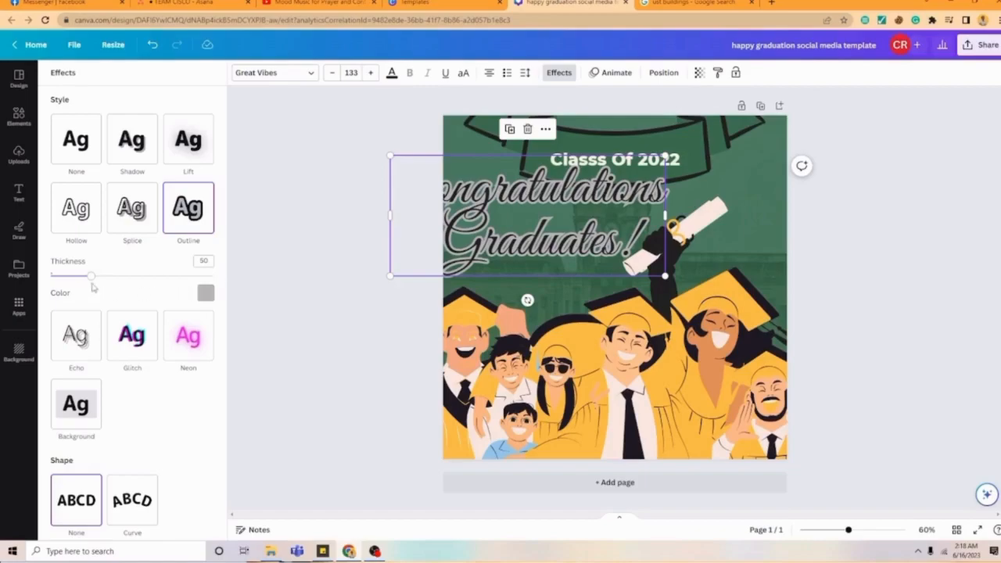
left_click_drag(90, 283, 83, 269)
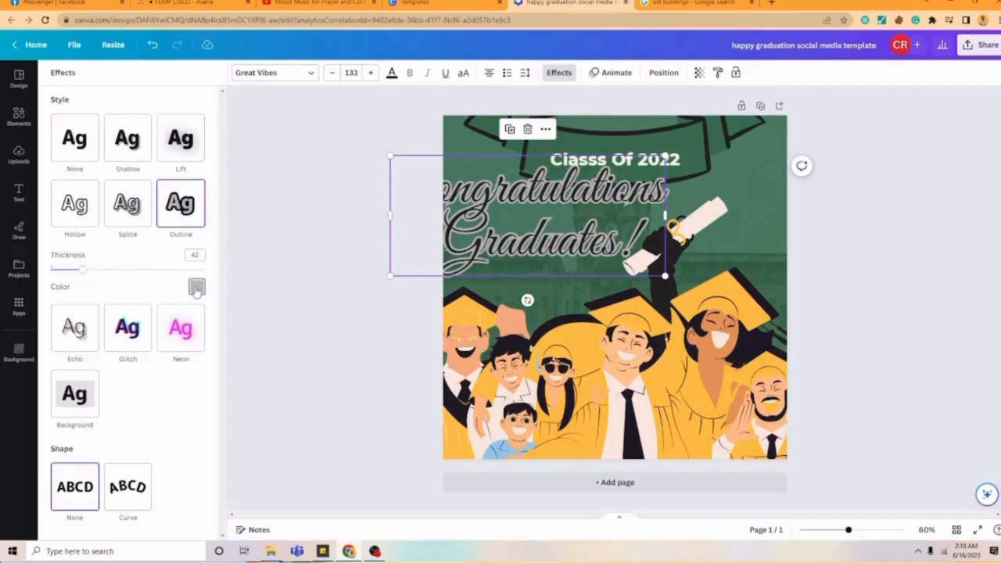
left_click(197, 287)
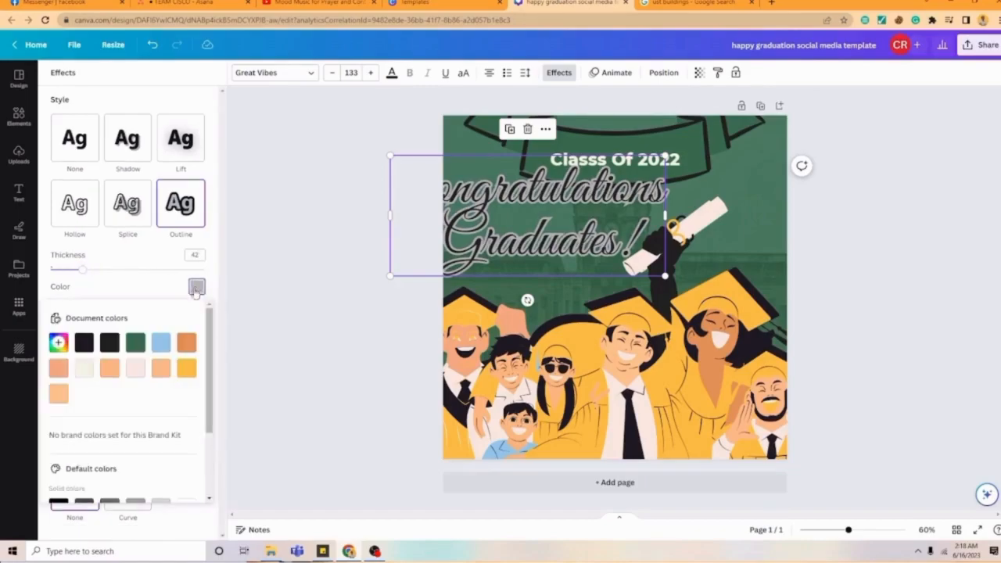
left_click(186, 369)
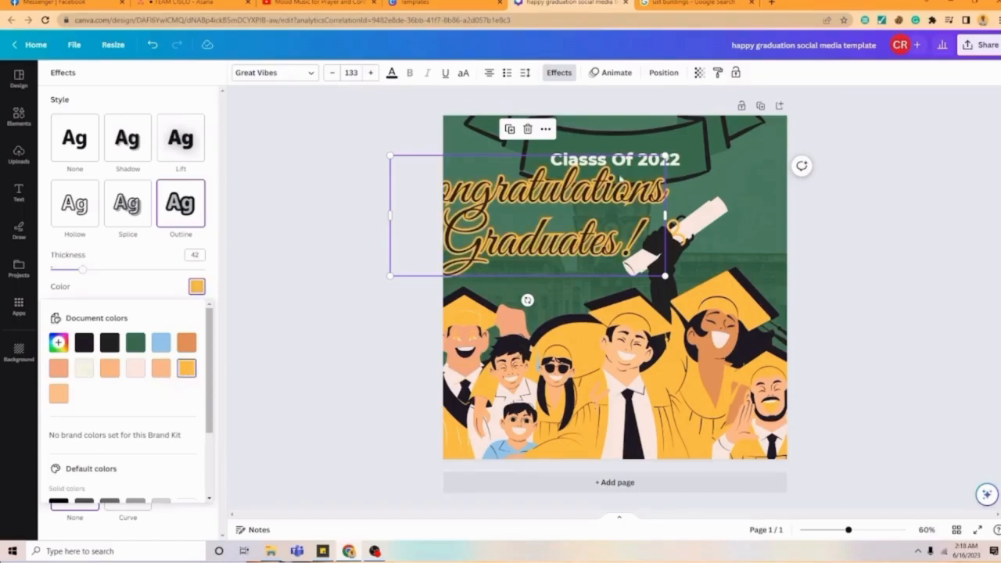
left_click_drag(564, 197, 637, 200)
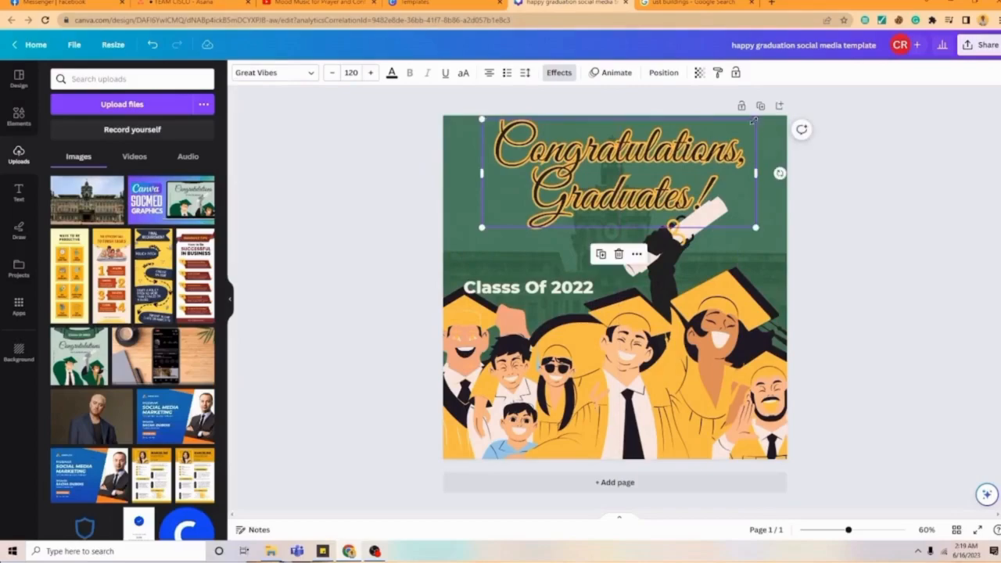